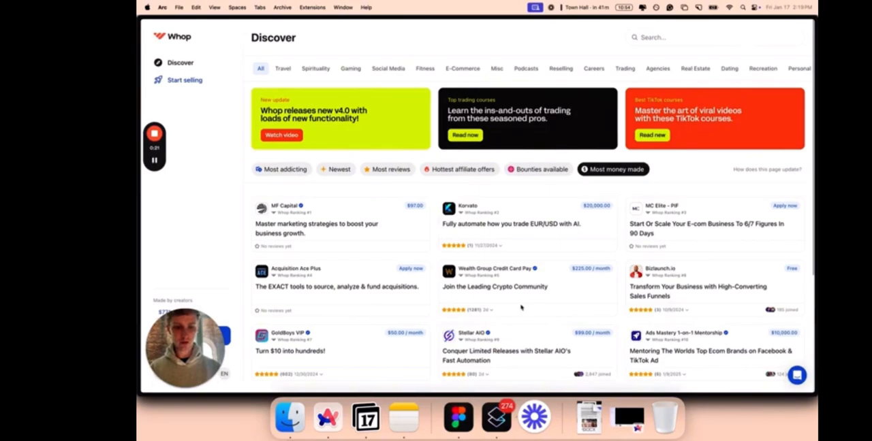
Look through the top-earning whops on the Discover page, including a listing's reviews, and open the companies dashboard.
scroll(521, 307, "down", 5)
left_click(501, 320)
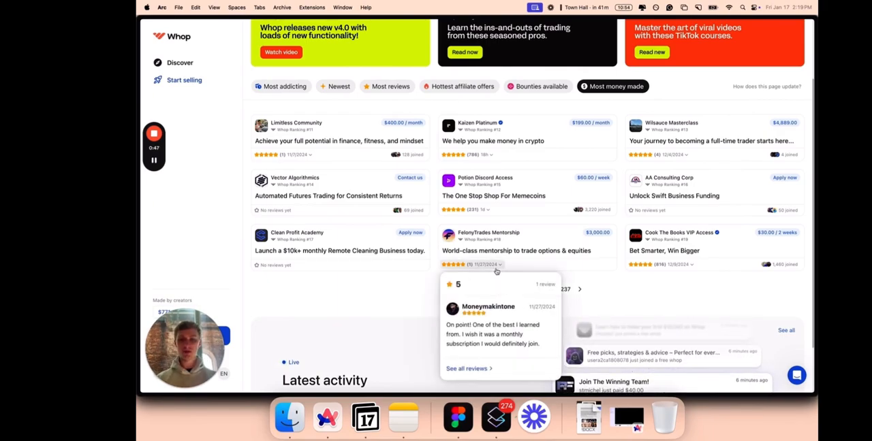
scroll(477, 273, "up", 3)
left_click(200, 87)
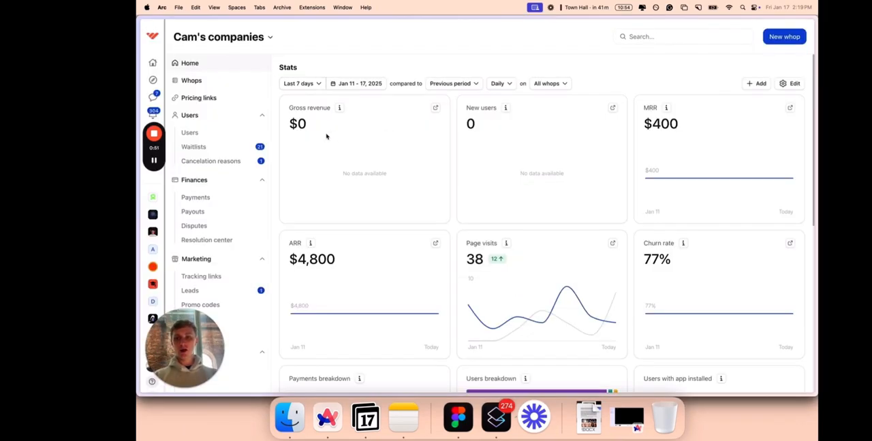
Switch to the window with the tjr Instagram profile and look over its posts and reels.
key("super+grave")
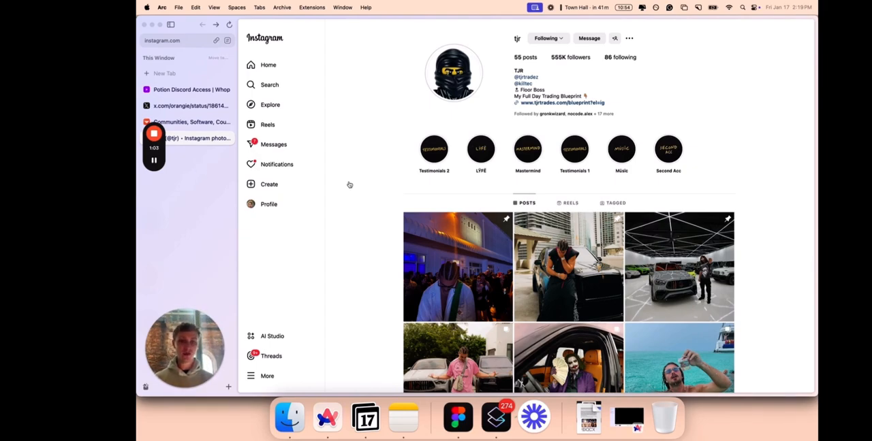
scroll(577, 62, "down", 3)
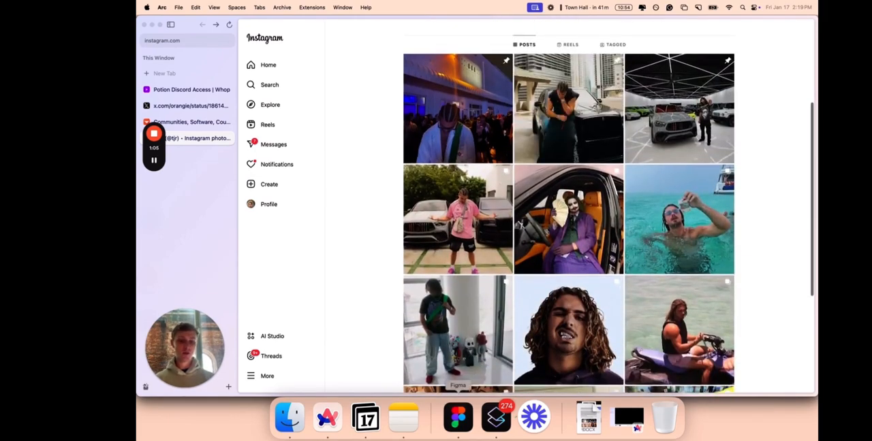
scroll(577, 63, "up", 2)
left_click(571, 118)
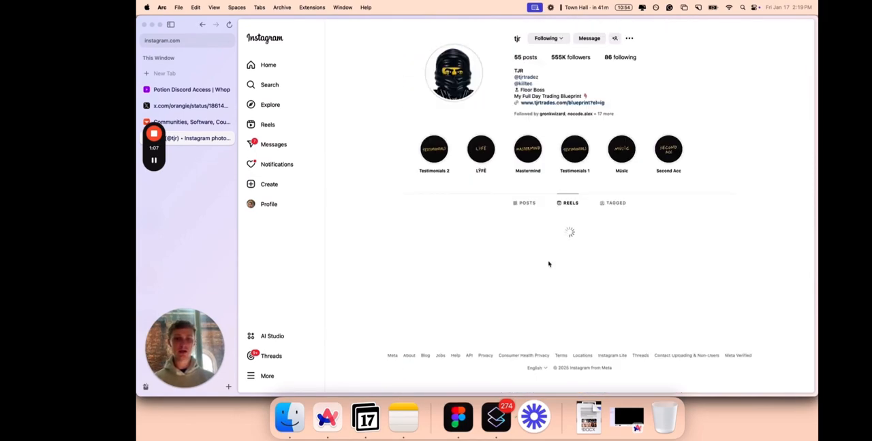
scroll(674, 124, "down", 5)
scroll(677, 129, "down", 2)
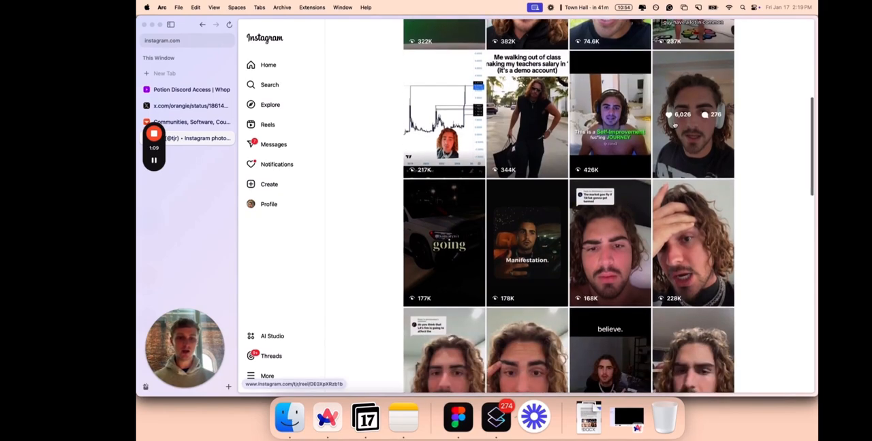
scroll(681, 163, "up", 4)
scroll(613, 171, "up", 4)
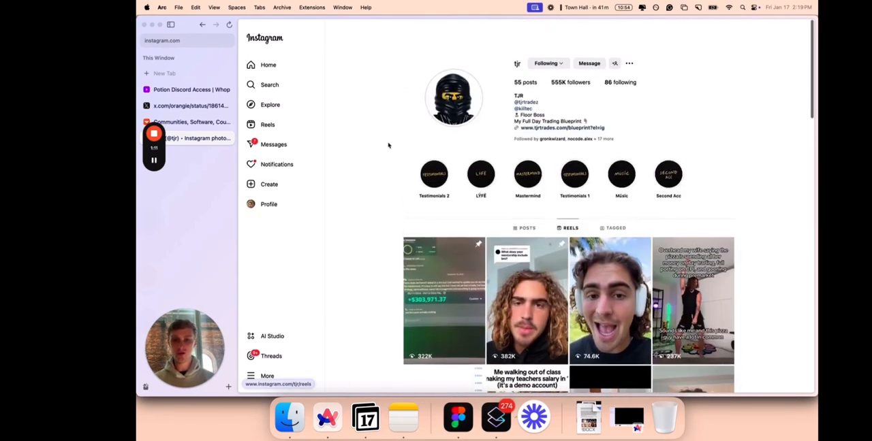
Return to the tjr profile's posts grid and look through the photos again.
left_click(524, 203)
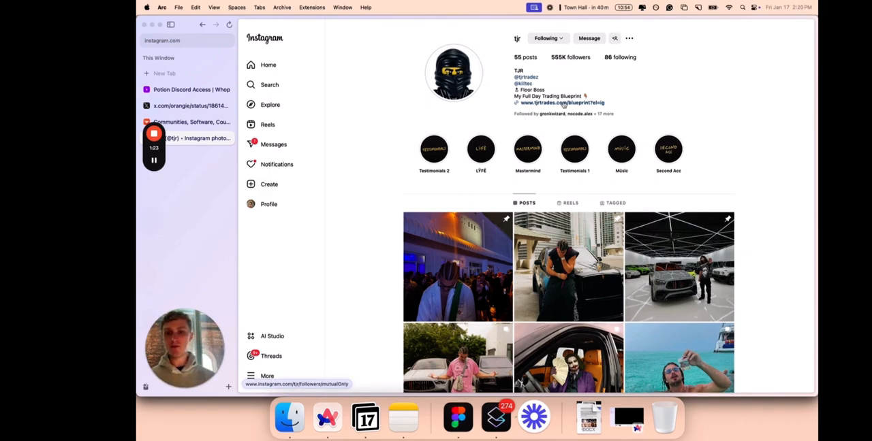
scroll(542, 239, "down", 3)
scroll(544, 246, "down", 3)
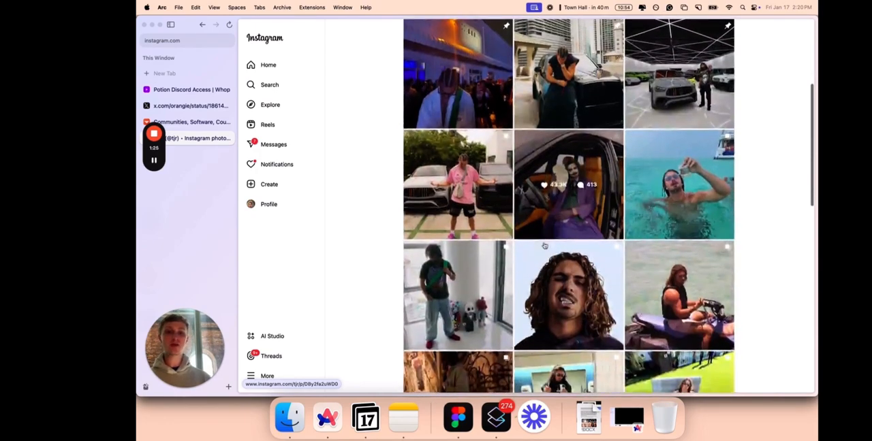
scroll(544, 246, "up", 6)
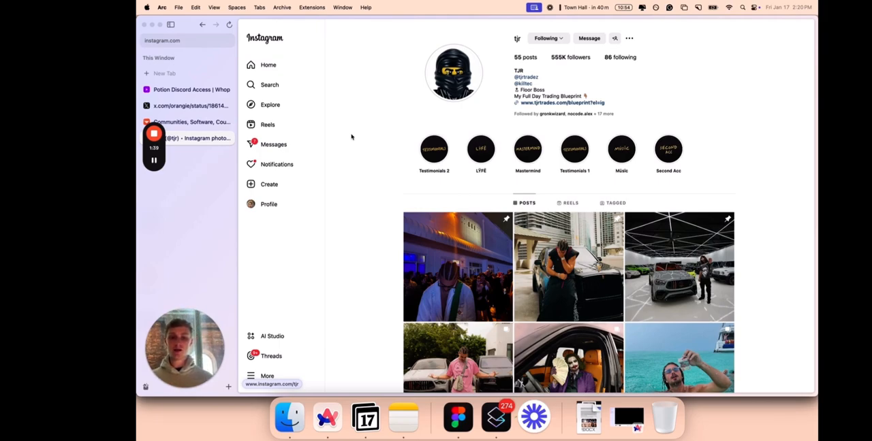
View the X post about Potion's Whop ranking, look at orangie's profile, and close that page.
left_click(193, 109)
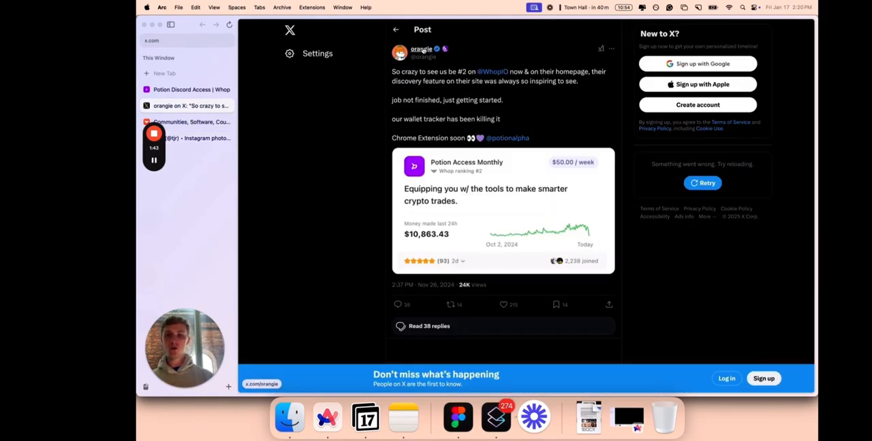
left_click(419, 49)
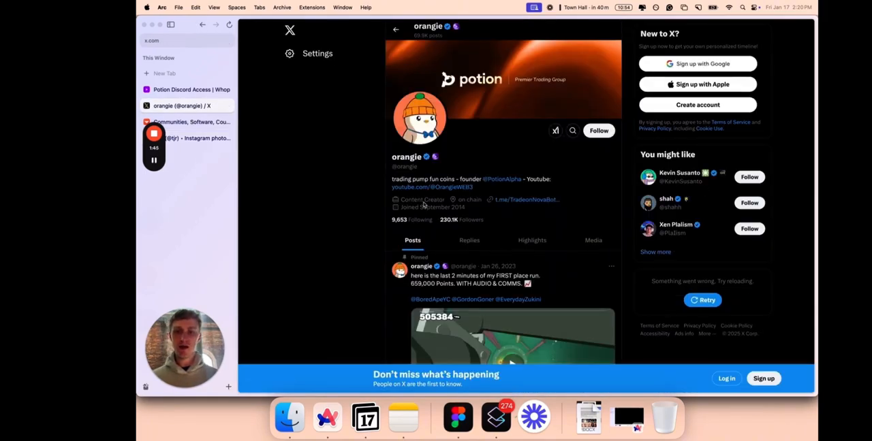
scroll(425, 198, "down", 5)
scroll(428, 194, "up", 5)
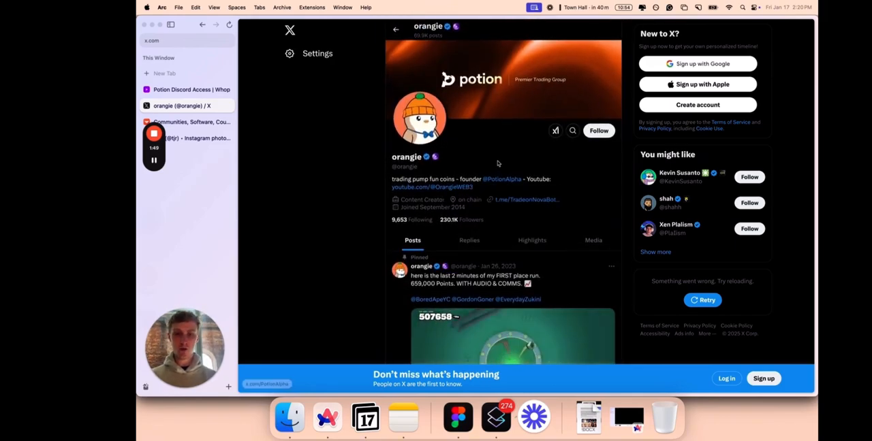
key("super+w")
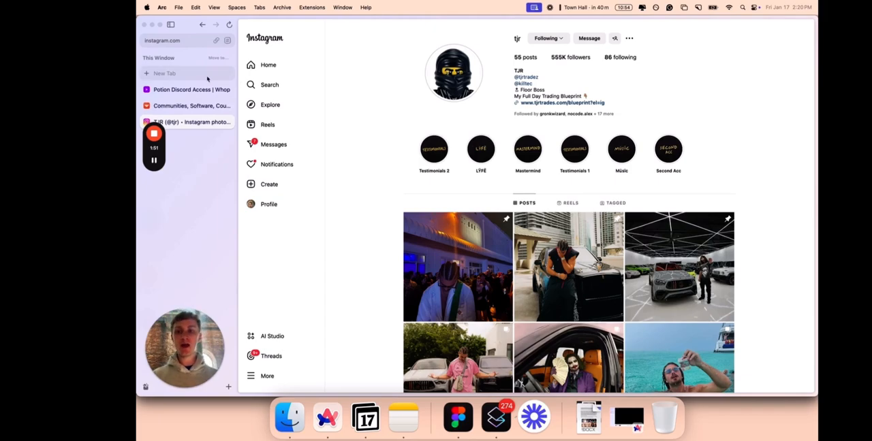
Open the Potion Discord Access whop and review its overview page.
left_click(180, 90)
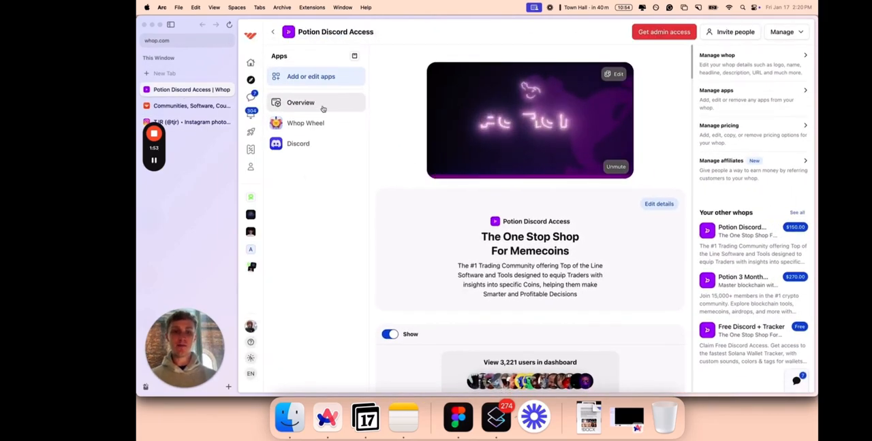
left_click(306, 101)
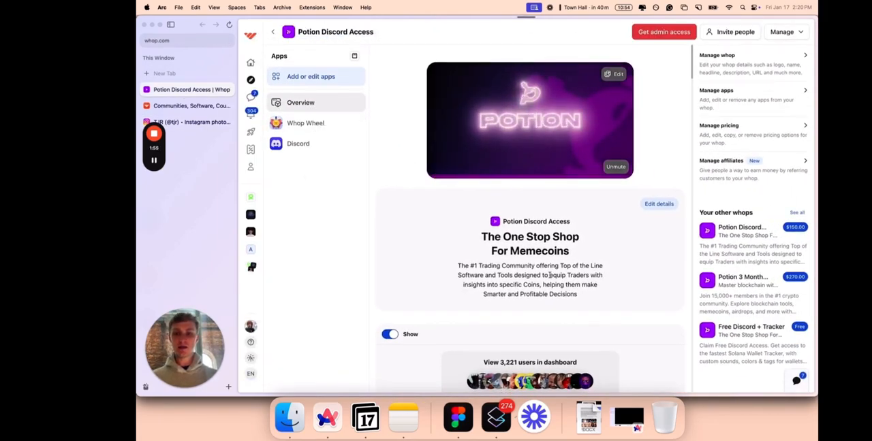
scroll(551, 278, "down", 6)
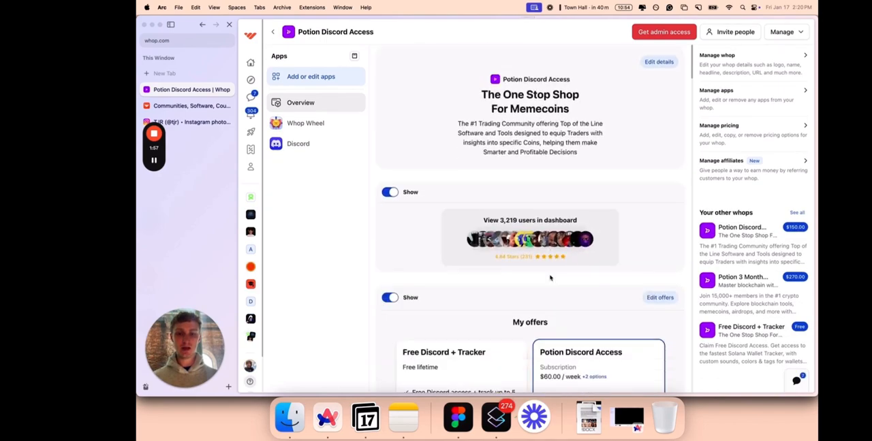
scroll(550, 277, "up", 6)
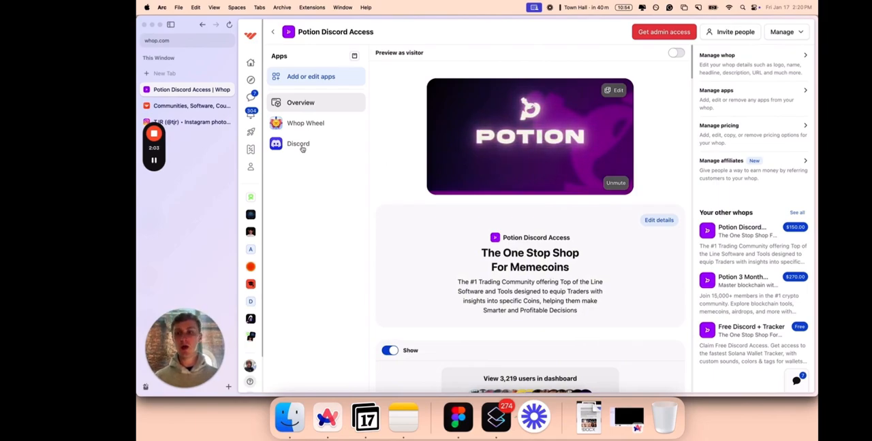
Start a new whop from the companies dashboard and place it in a new organization.
left_click(192, 105)
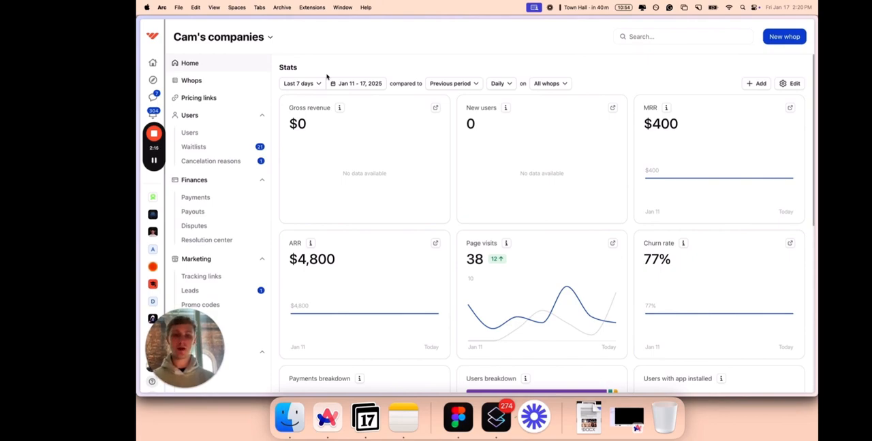
left_click(769, 40)
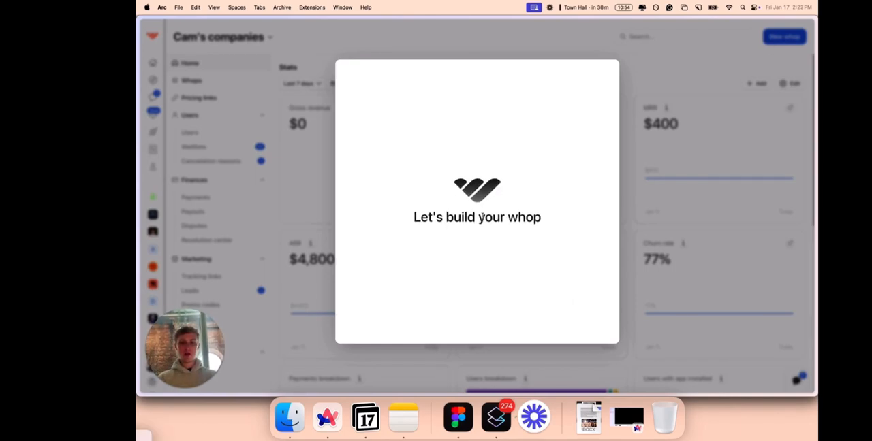
left_click(443, 163)
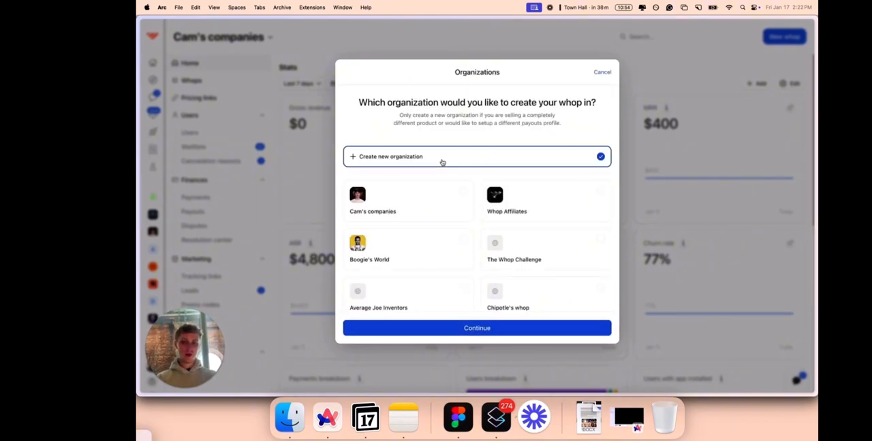
left_click(454, 328)
Name the new whop "Cams trades" and continue to the headline.
type("Ca")
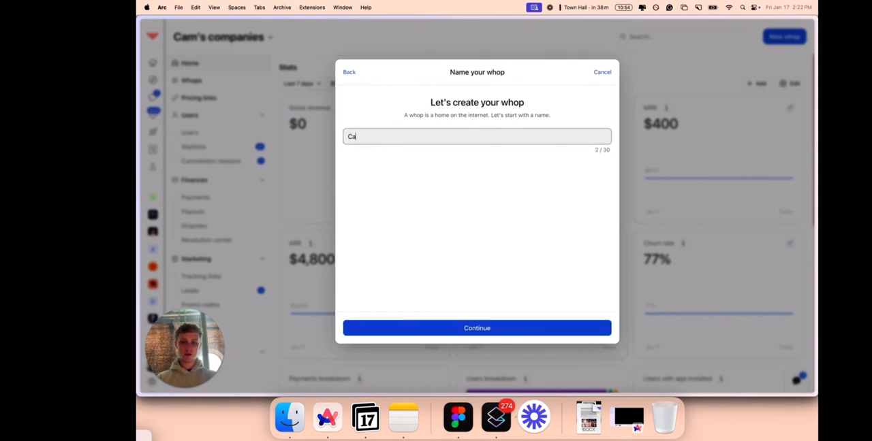
type("m st trades")
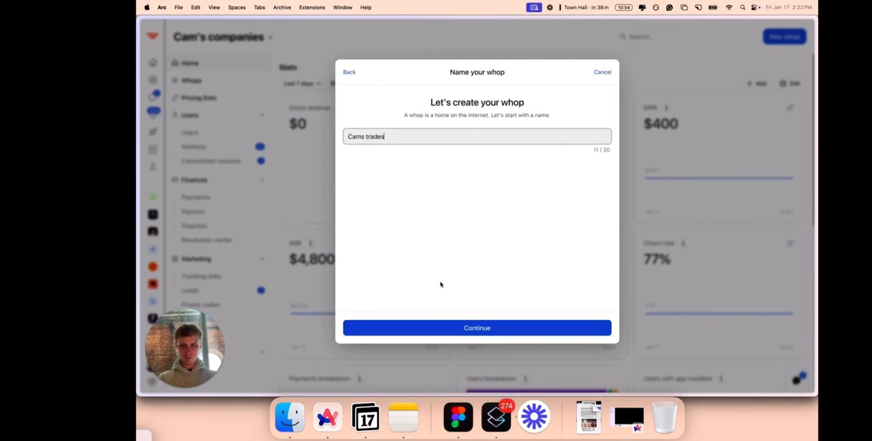
left_click(434, 328)
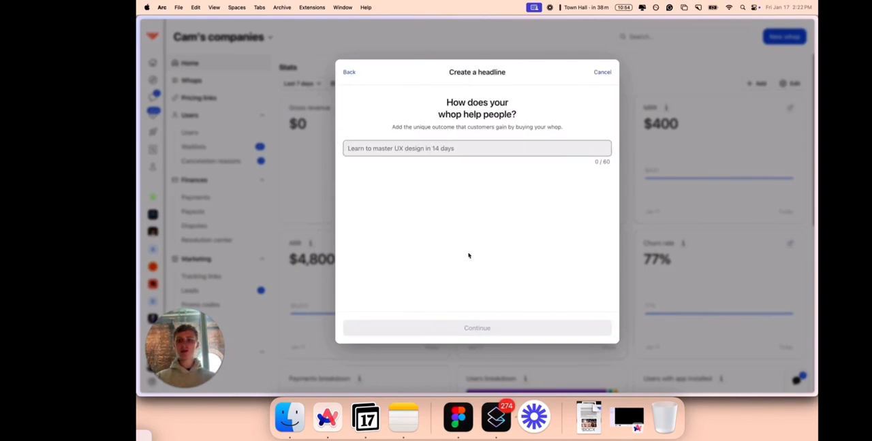
Set the headline to "We help people with $1k make their first $500 with meme coin" and create the whop.
left_click(403, 153)
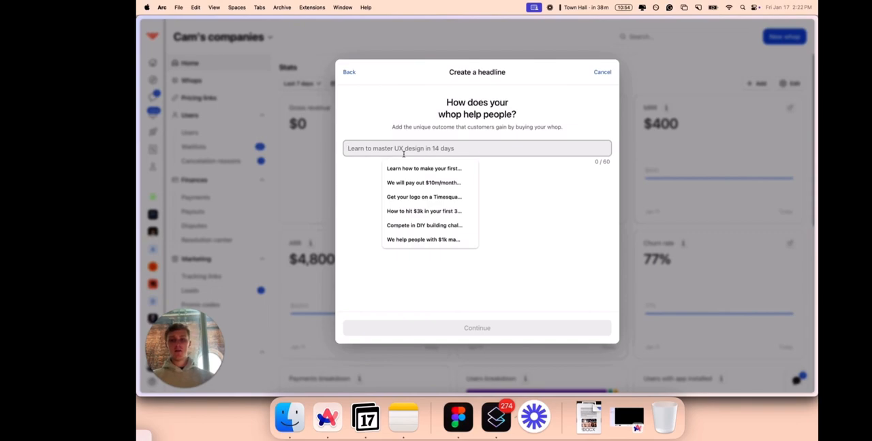
left_click(399, 245)
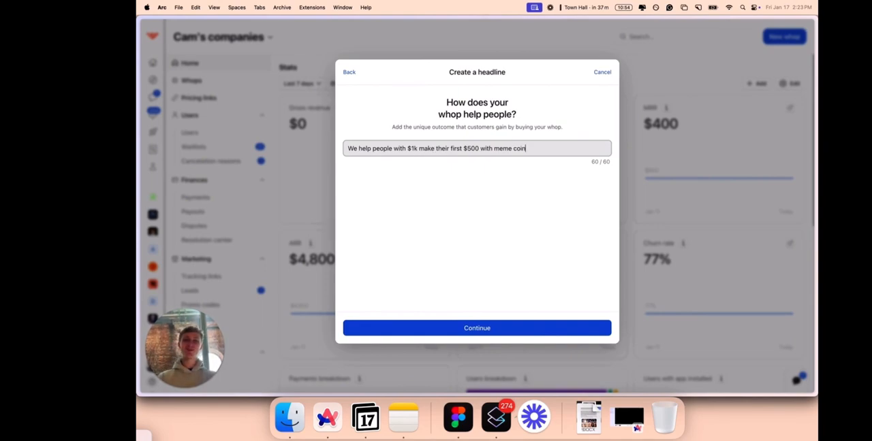
left_click(479, 329)
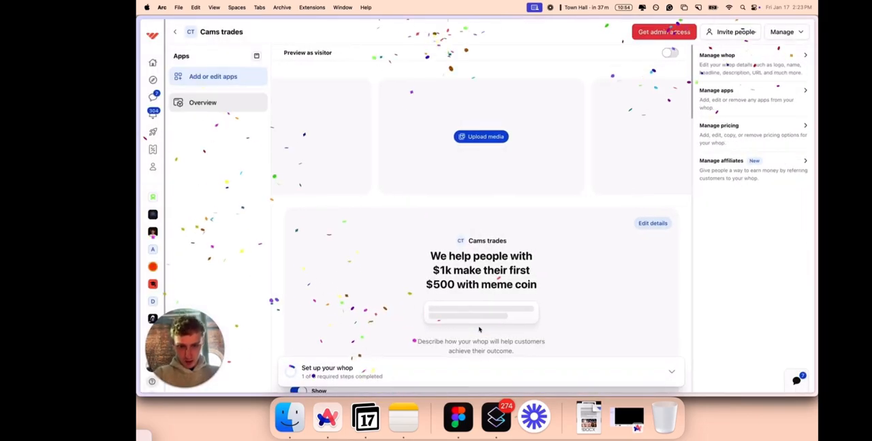
Run the Confetti command in Raycast.
key("super+k")
type("conf")
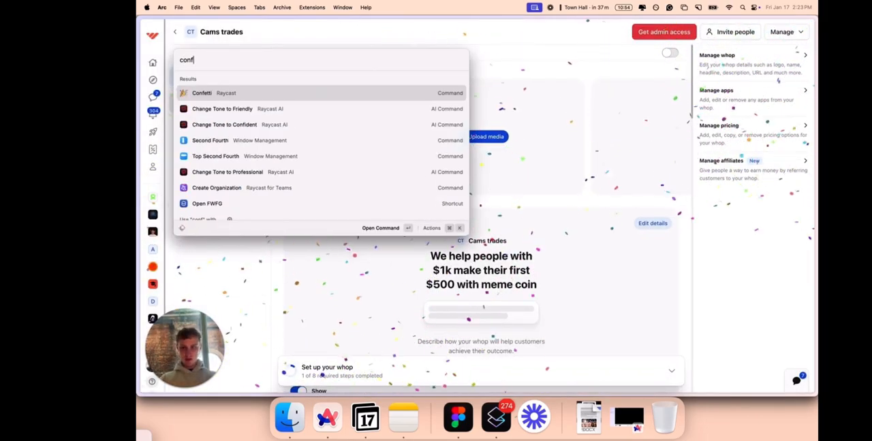
key("Return")
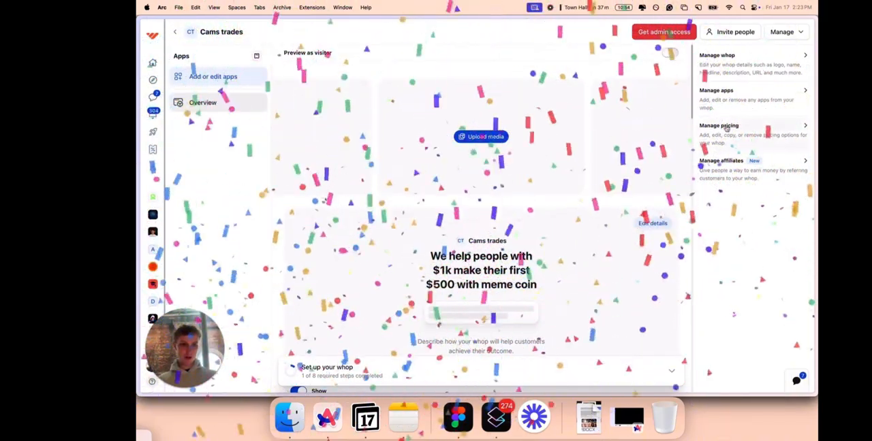
Add the Announcements app to the Cams trades whop with its visibility set to Visible.
scroll(487, 129, "down", 10)
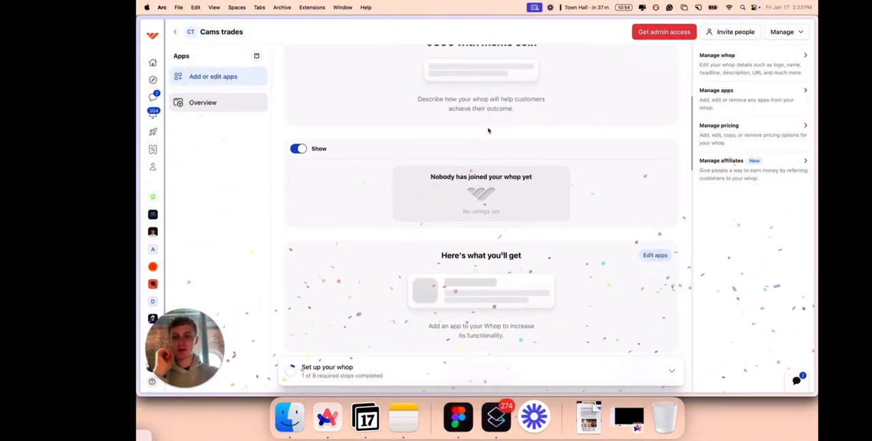
scroll(488, 130, "up", 10)
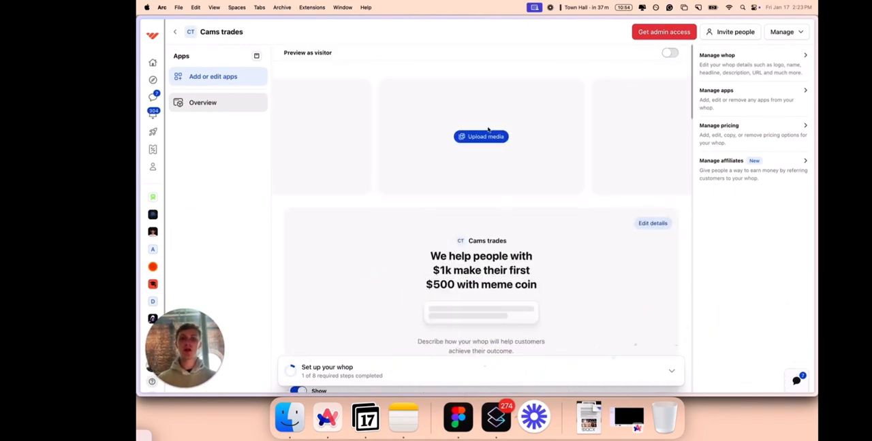
left_click(233, 78)
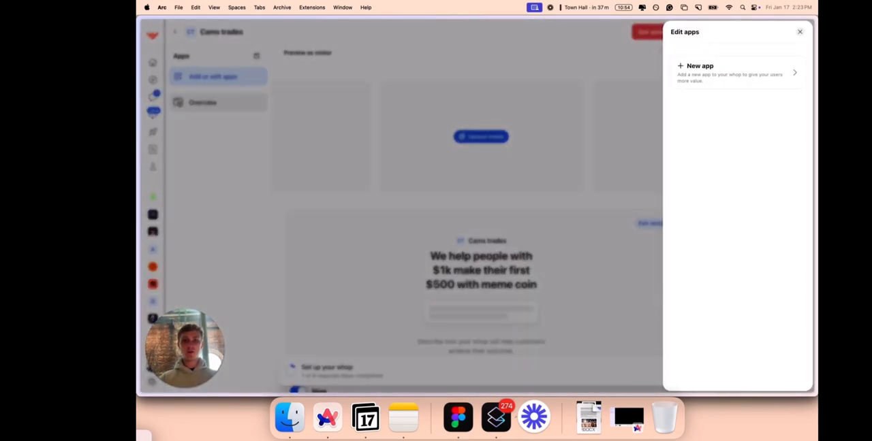
left_click(712, 70)
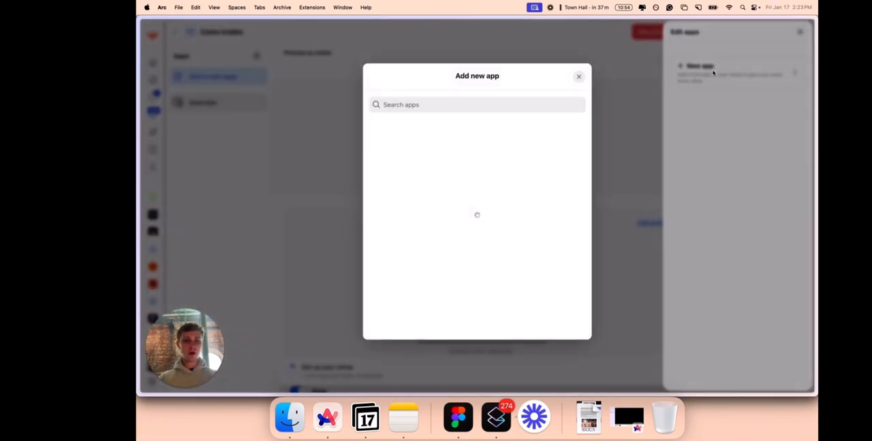
left_click(446, 104)
left_click(485, 298)
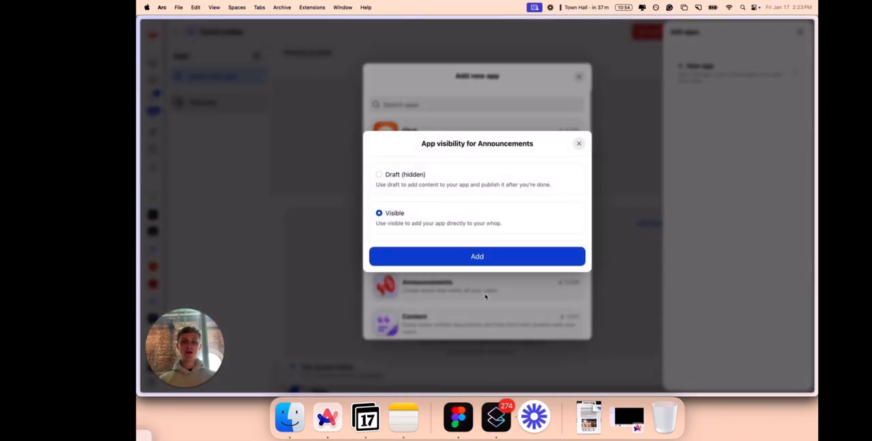
left_click(486, 255)
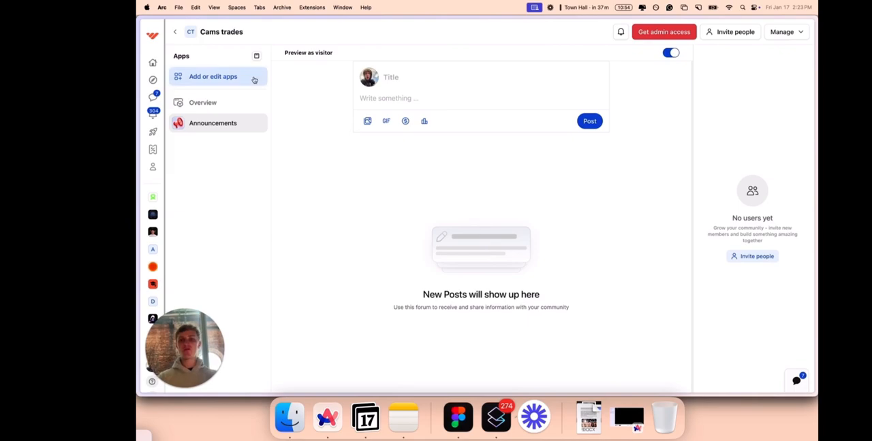
Add the Forums app to the Cams trades whop with its visibility set to Visible.
left_click(230, 77)
left_click(700, 83)
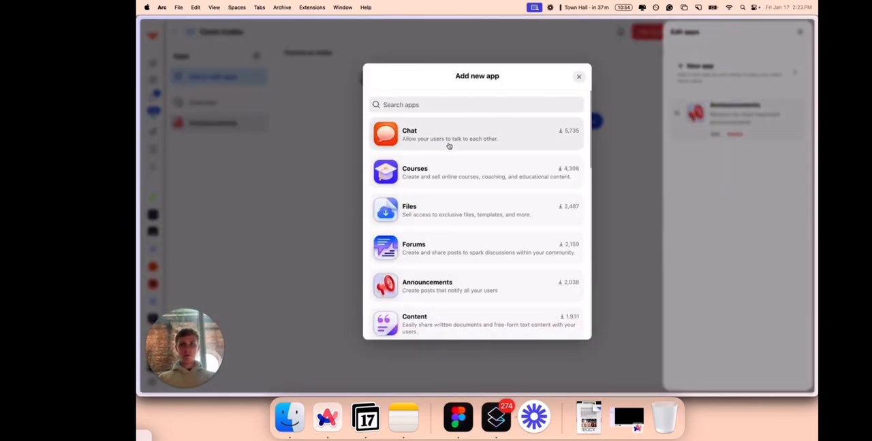
left_click(430, 259)
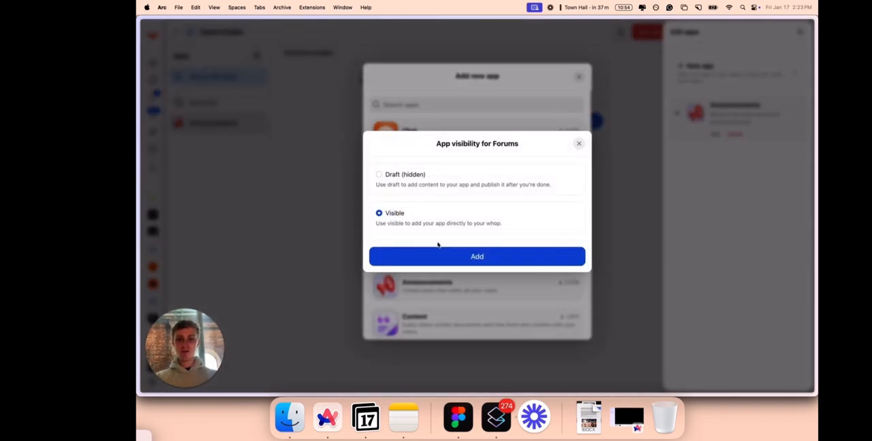
left_click(441, 257)
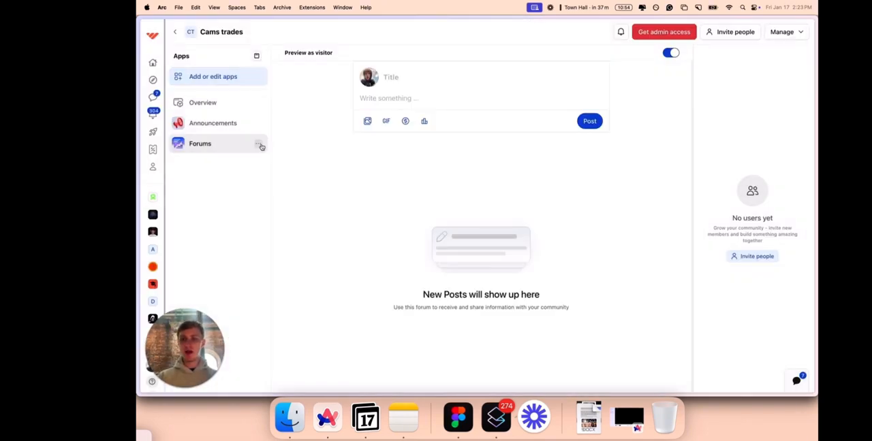
Rename the Forums app to "Cams trades" in its app settings and save the change.
left_click(259, 143)
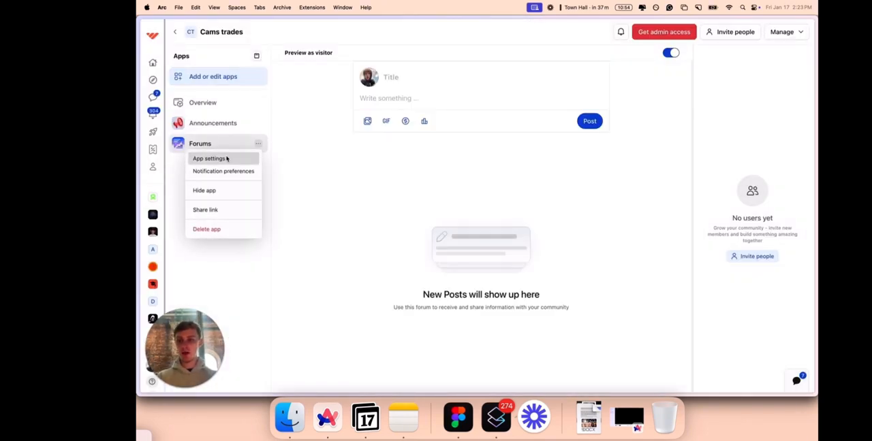
left_click(227, 159)
left_click(480, 196)
key("super+a")
key("BackSpace")
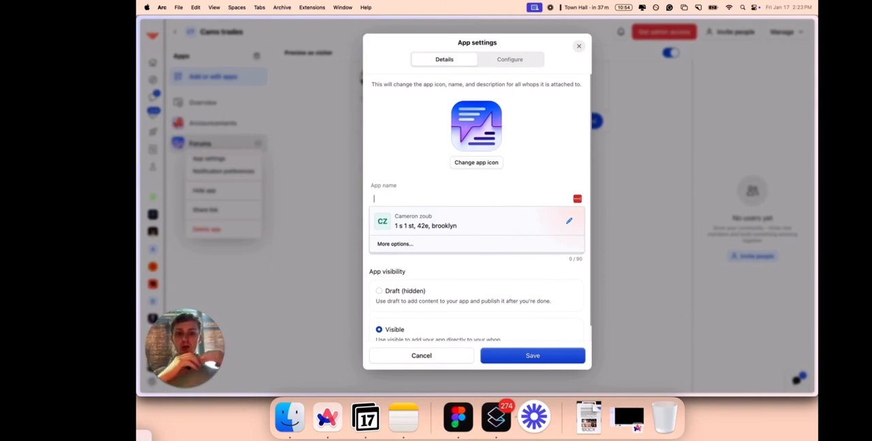
left_click(419, 175)
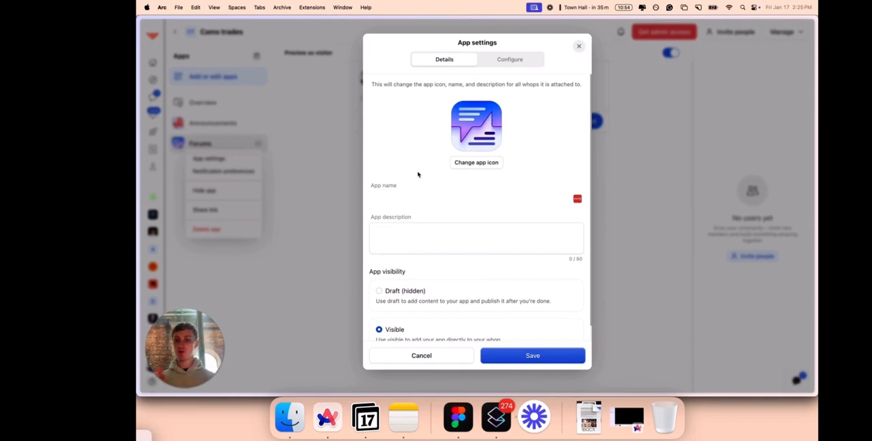
left_click(406, 199)
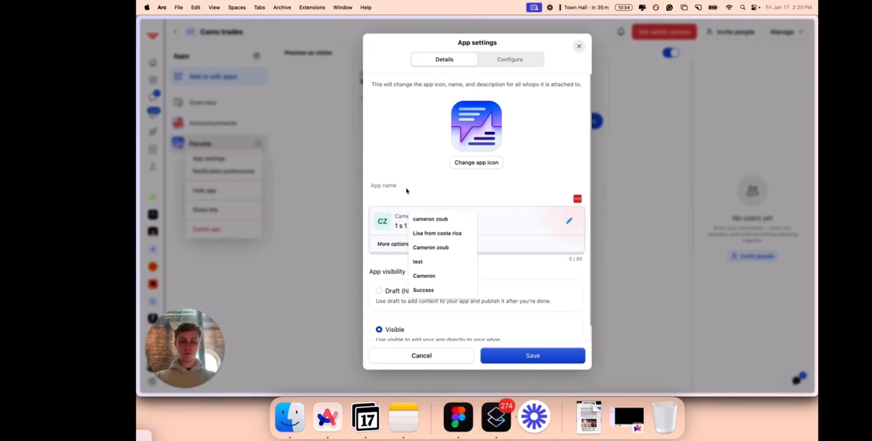
type("Cams trades")
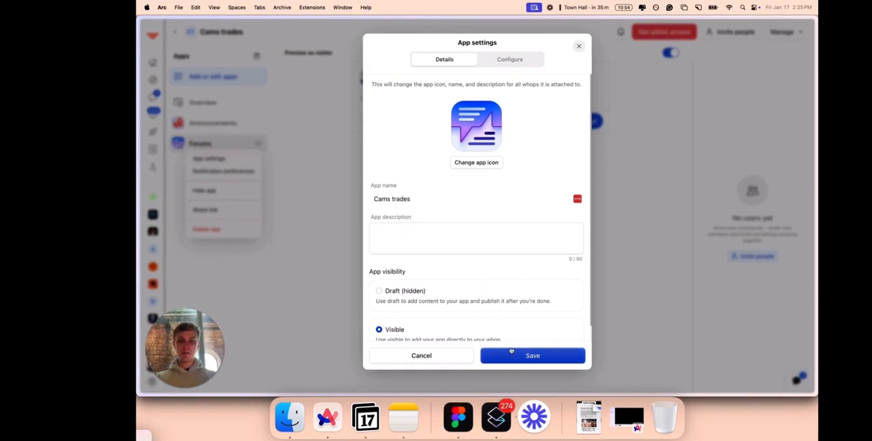
left_click(511, 350)
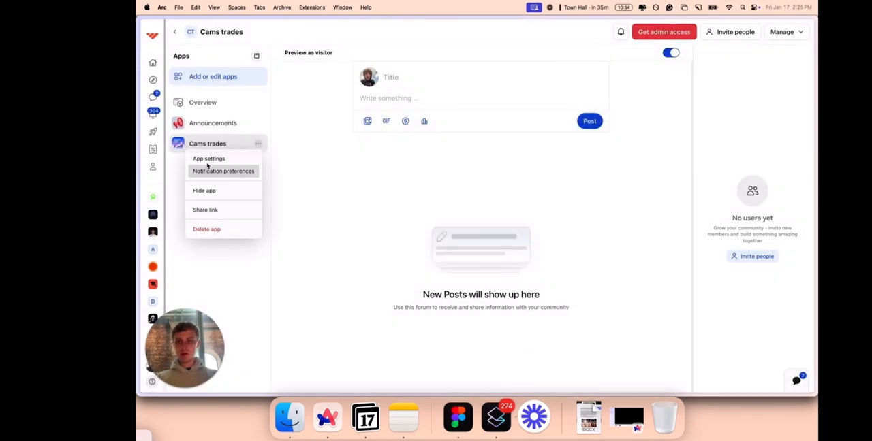
Configure the Cams trades forum so that only admins can write posts.
left_click(207, 161)
left_click(506, 60)
scroll(494, 323, "down", 10)
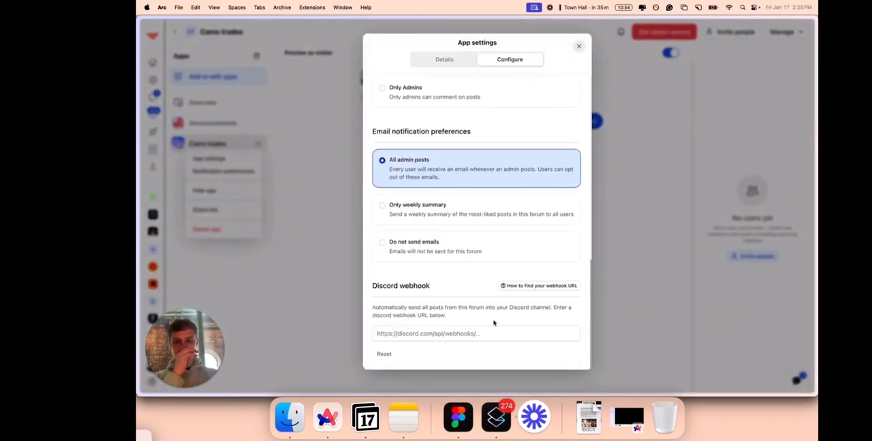
scroll(454, 185, "up", 5)
scroll(454, 185, "up", 1)
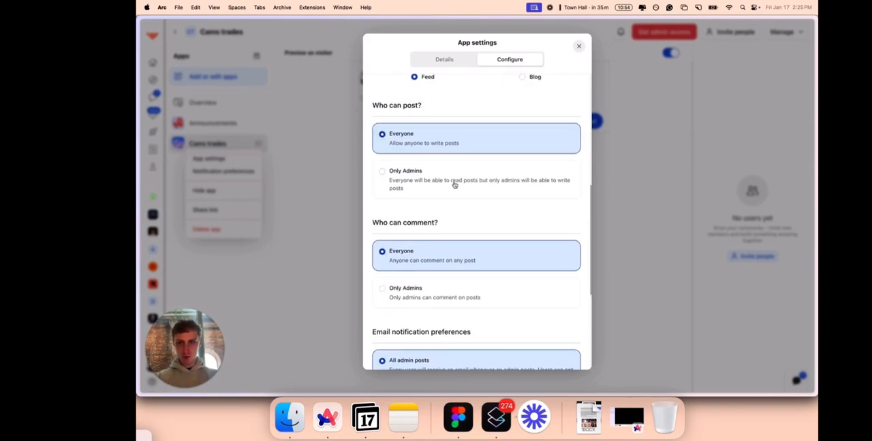
left_click(432, 190)
scroll(493, 301, "down", 6)
left_click(638, 302)
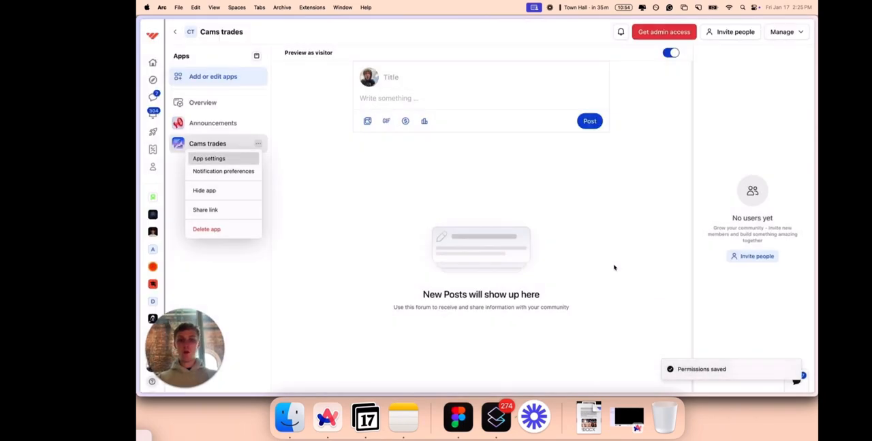
Draft a post titled "Long BTC" in the Cams trades forum with separate body lines for entry, SL and TP.
left_click(440, 70)
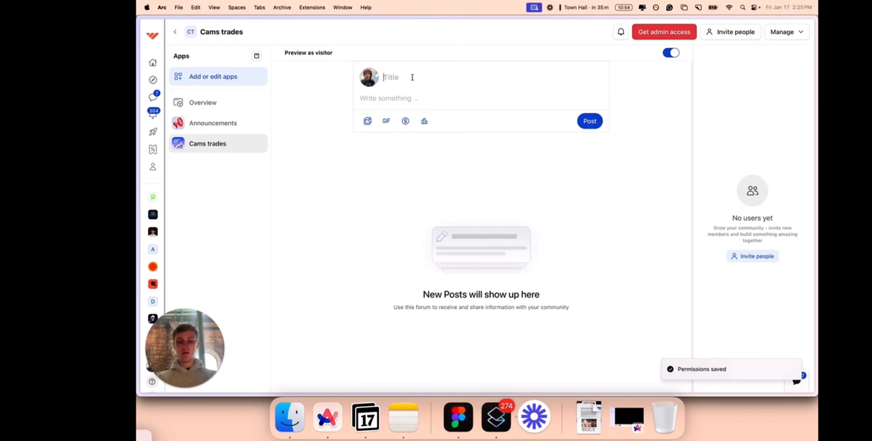
type("Long BTC")
left_click(409, 98)
type("ENt")
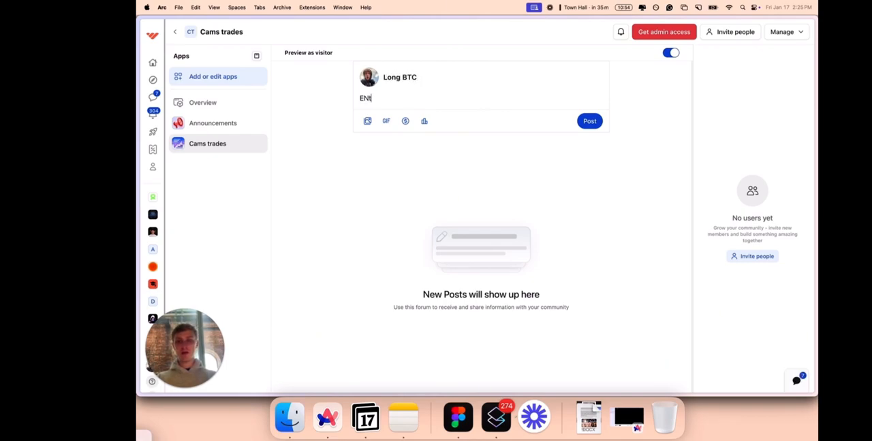
type("ry")
key("Return")
type("ST")
key("BackSpace")
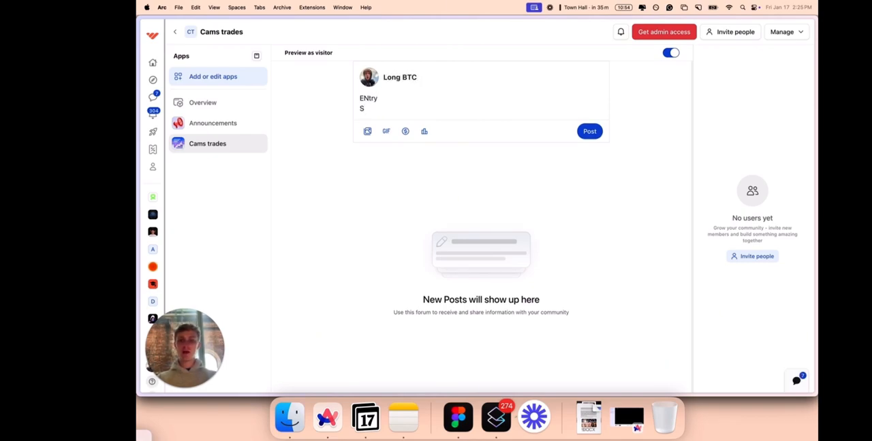
type("L")
key("Return")
type("T")
key("BackSpace")
type("TP")
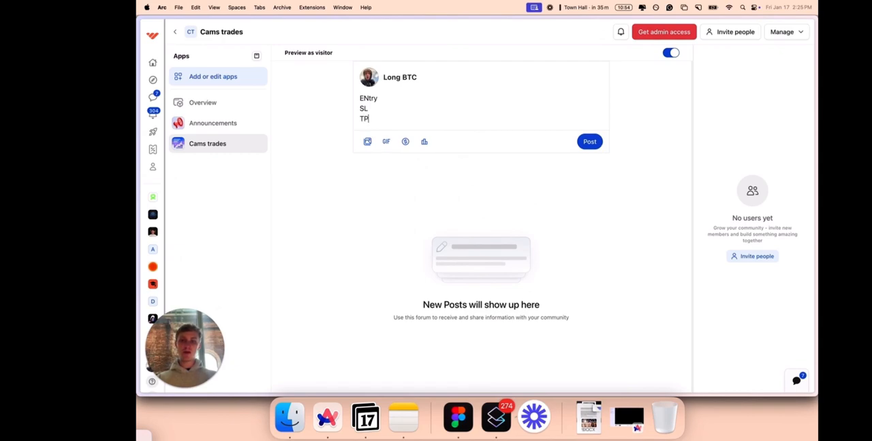
Correct the capitalization of the first body line to "Entry" and publish the post.
left_click(370, 98)
key("BackSpace")
type("n")
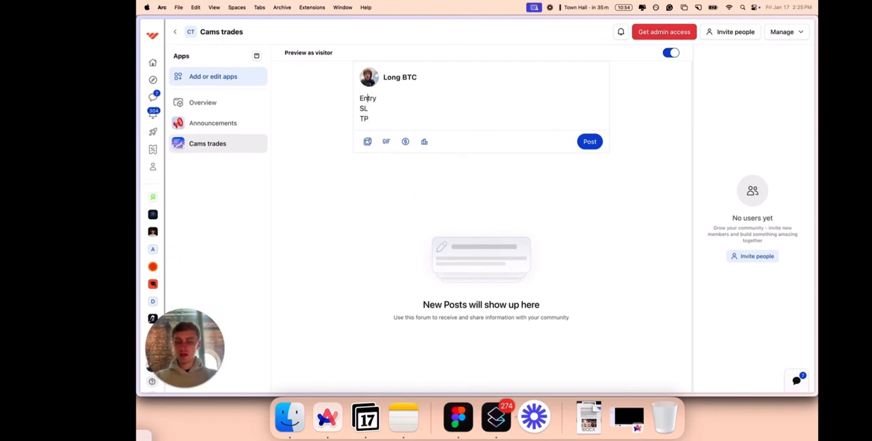
left_click(589, 142)
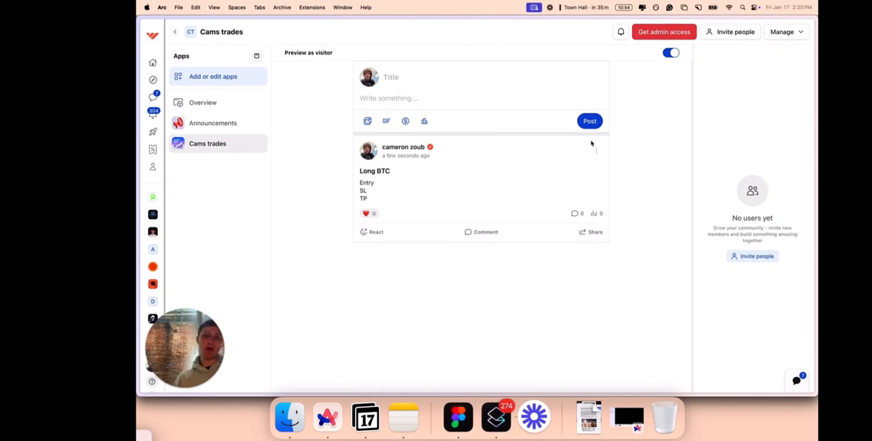
Change the Cams trades app icon to the money-mouth face emoji and save the app settings.
left_click(258, 145)
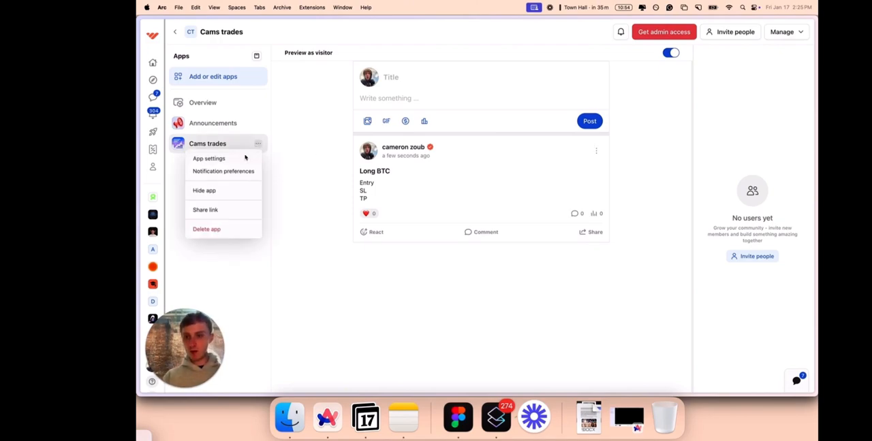
left_click(245, 158)
left_click(483, 167)
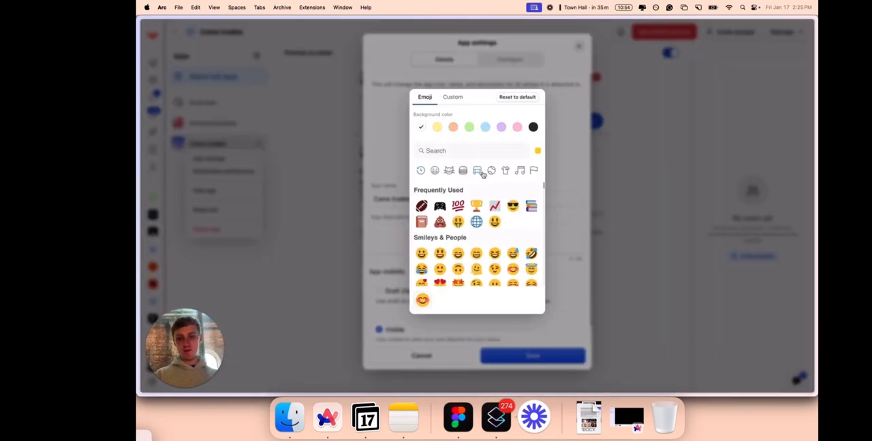
left_click(458, 208)
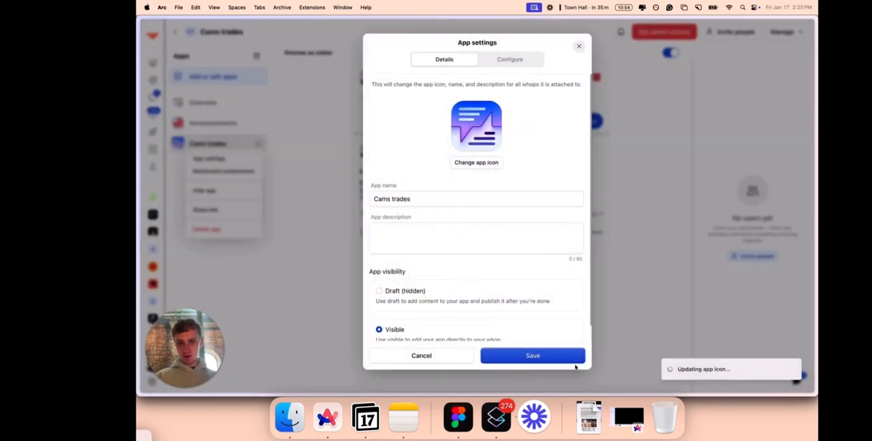
left_click(540, 356)
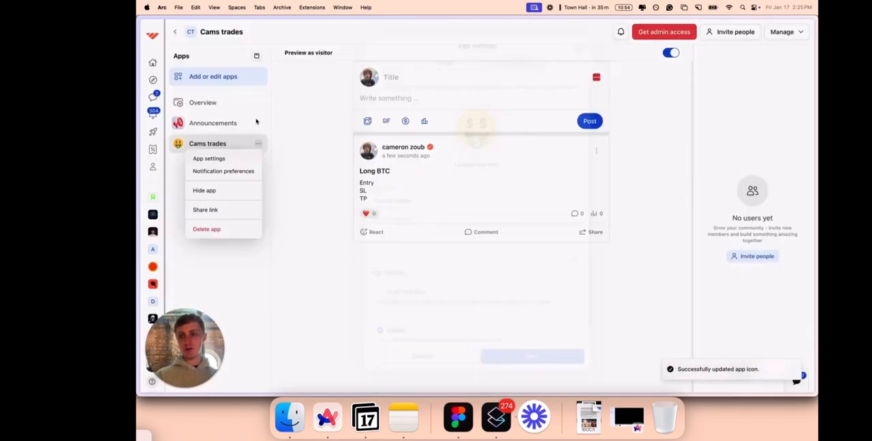
left_click(309, 187)
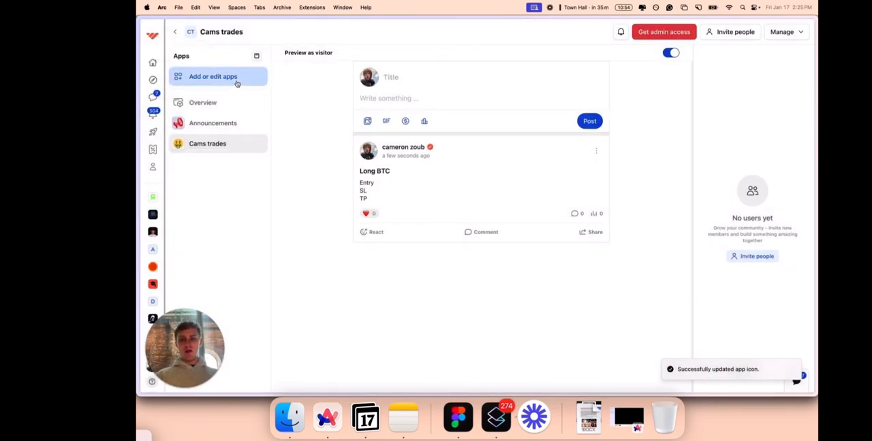
Add the Chat app to the whop with its visibility set to Visible.
left_click(213, 76)
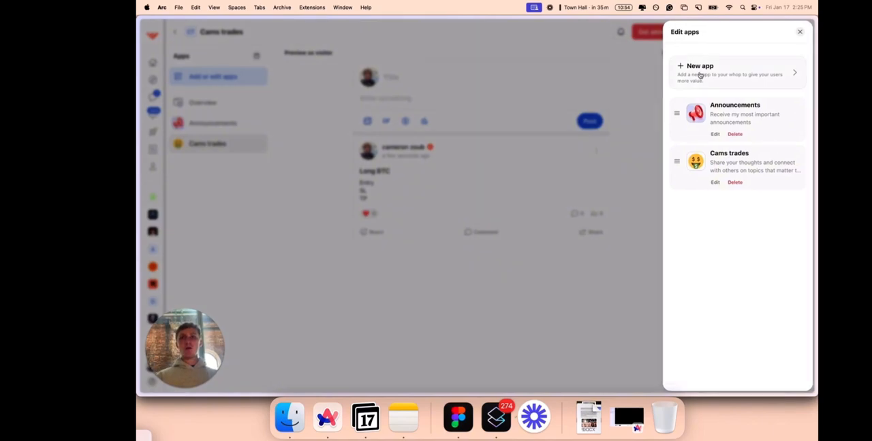
left_click(700, 76)
left_click(520, 130)
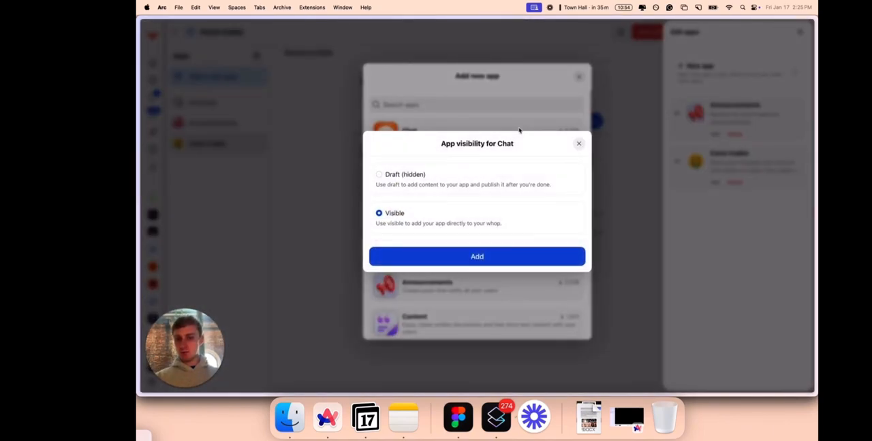
left_click(505, 255)
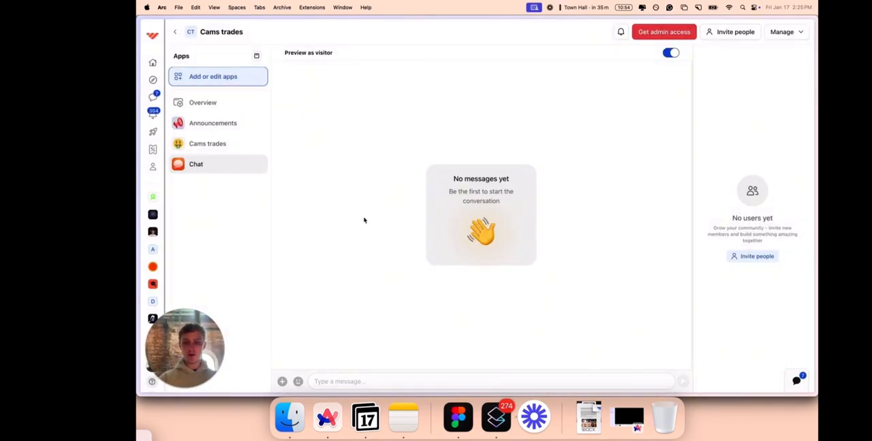
Send the test messages "jshdg", "yo" and "Ws" in the Chat app.
left_click(361, 380)
type("jshdg")
key("Return")
type("yo")
key("Return")
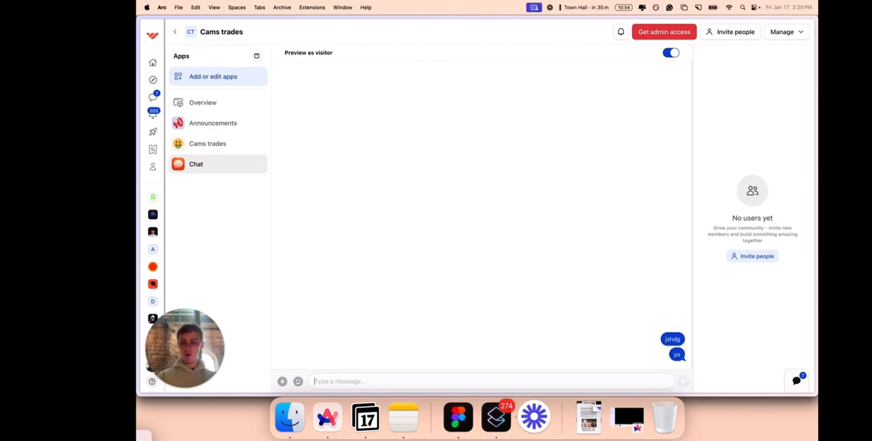
type("Ws")
key("Return")
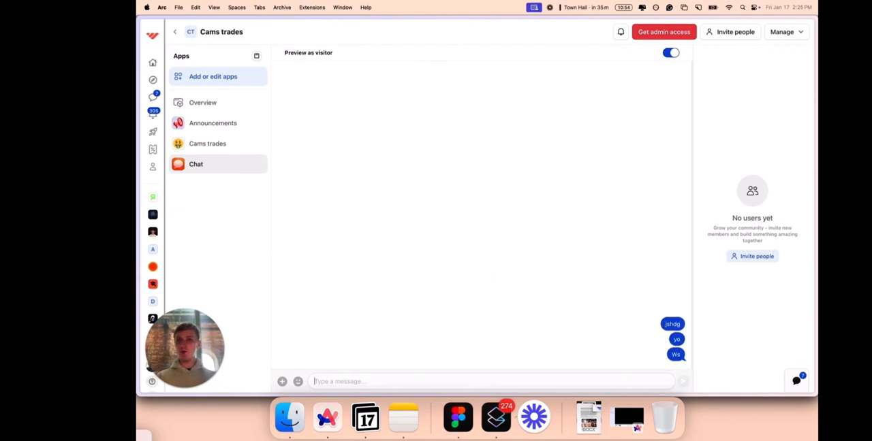
Add a second Forums app to the whop with its visibility set to Visible.
left_click(253, 81)
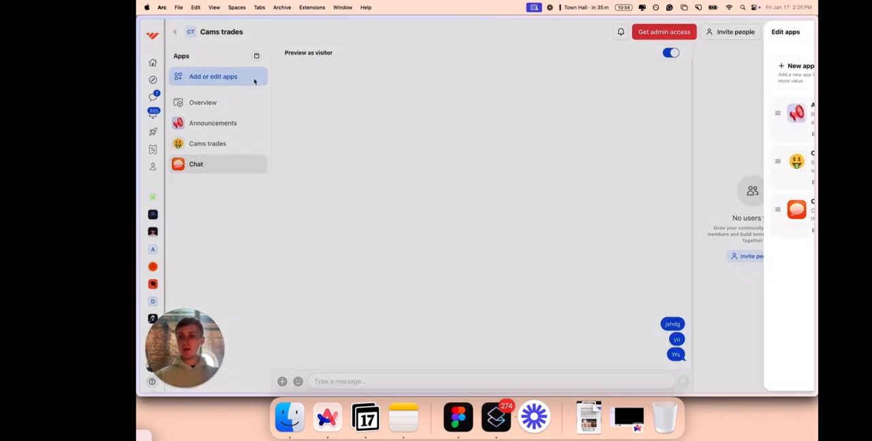
left_click(679, 83)
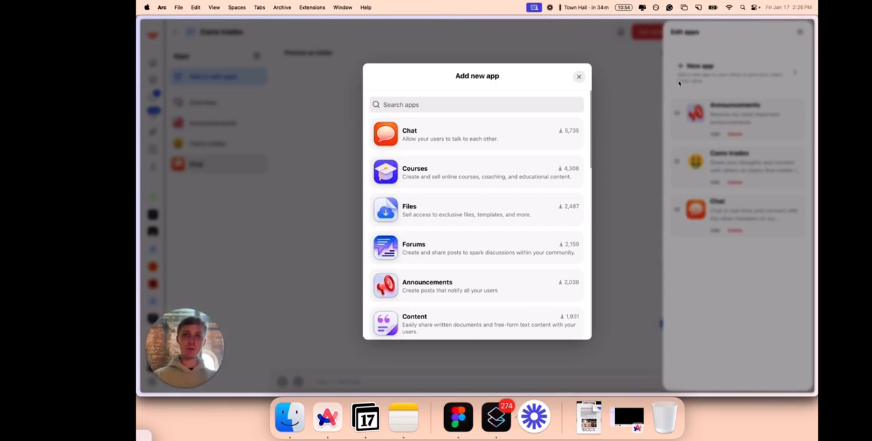
left_click(444, 253)
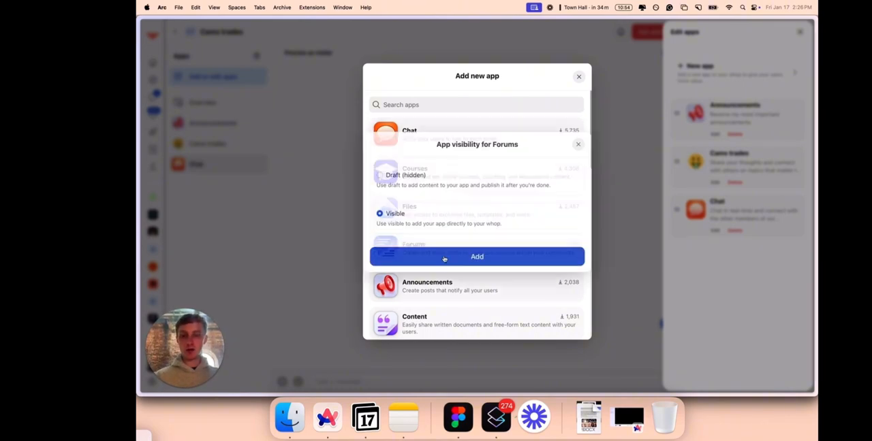
left_click(445, 258)
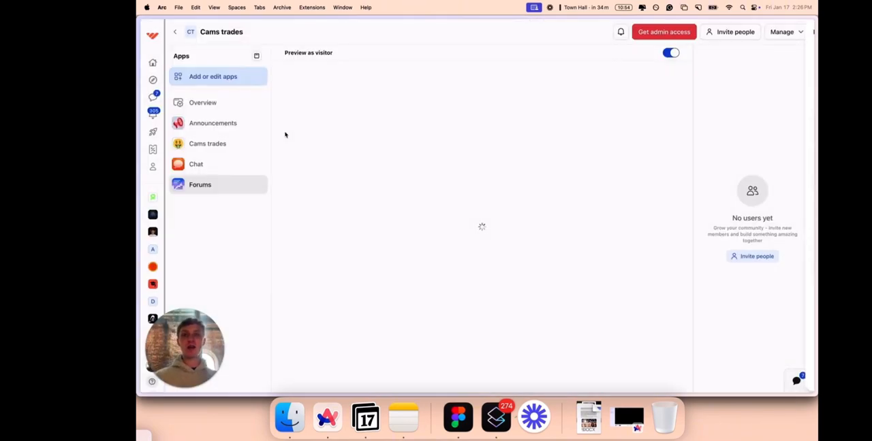
Rename the new Forums app to "Request advice" and save its app settings.
left_click(258, 184)
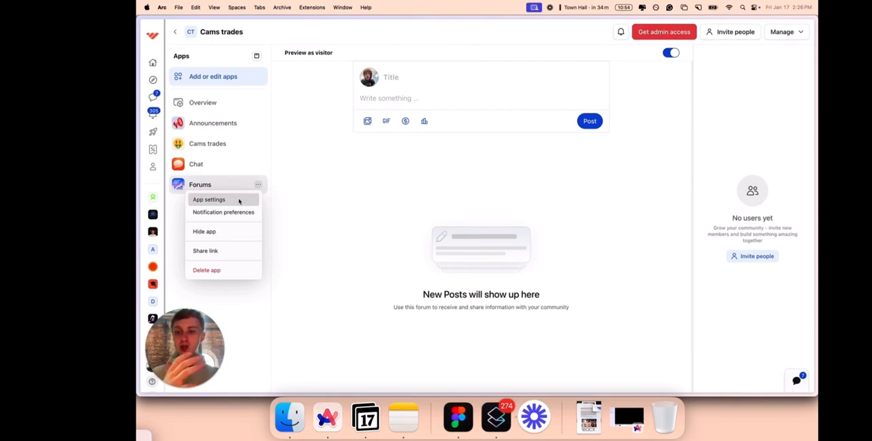
left_click(238, 200)
double_click(409, 202)
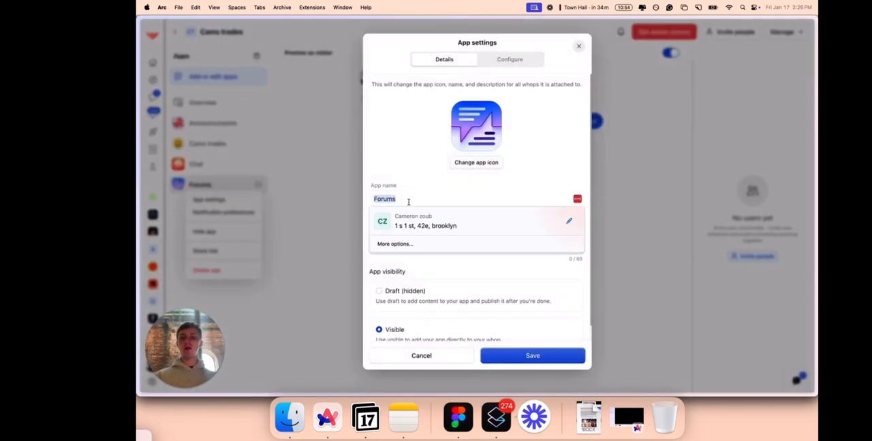
type("Request advice")
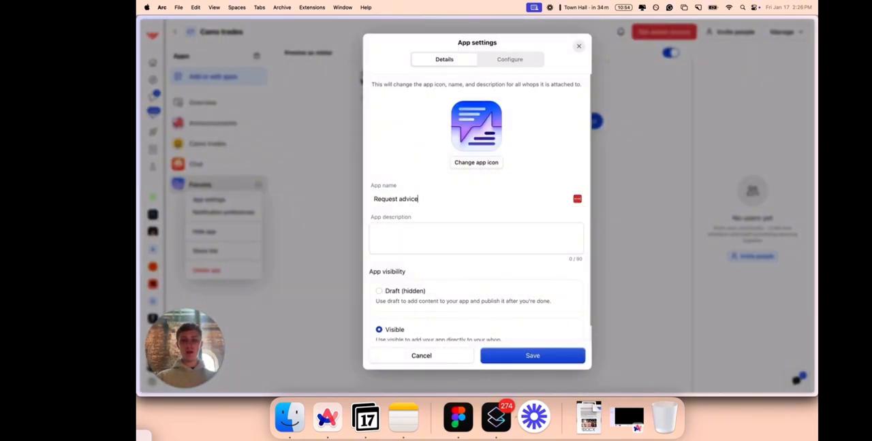
left_click(521, 356)
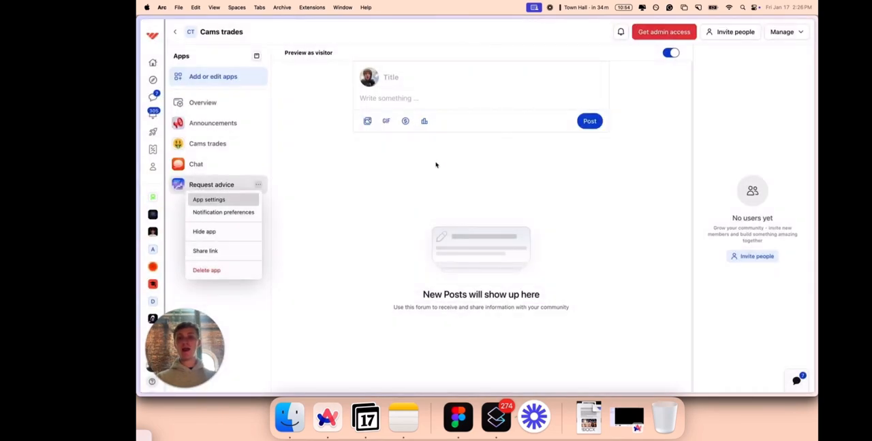
left_click(389, 184)
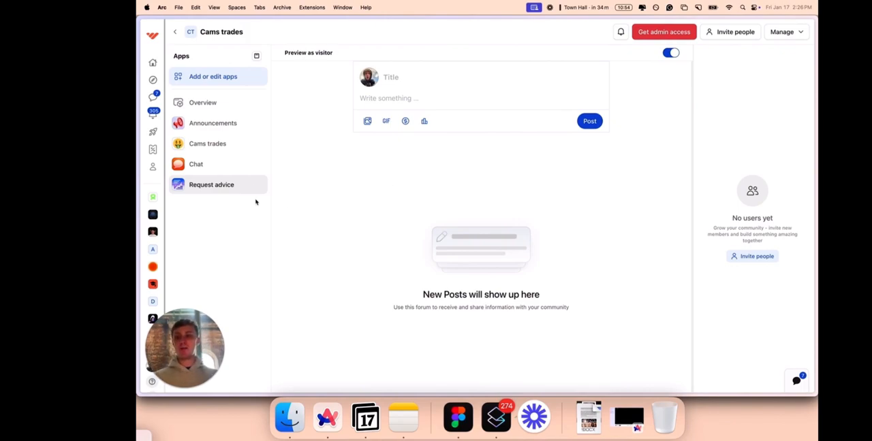
Add the Courses app to the whop with its visibility set to Visible.
left_click(228, 75)
left_click(729, 83)
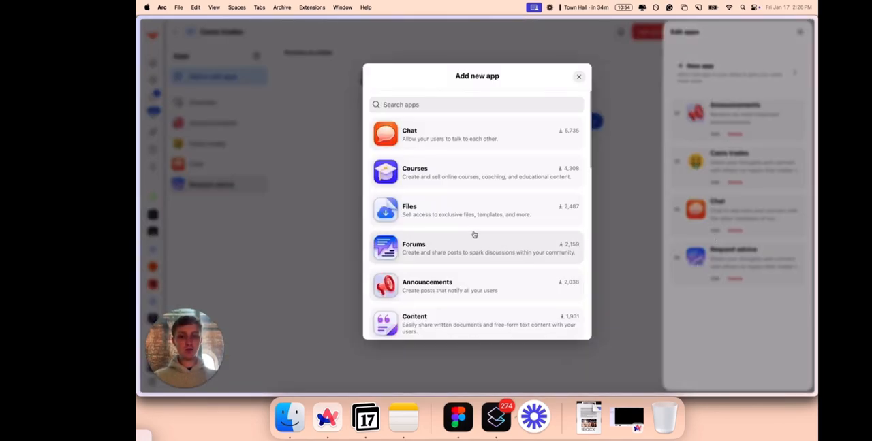
left_click(485, 184)
left_click(524, 254)
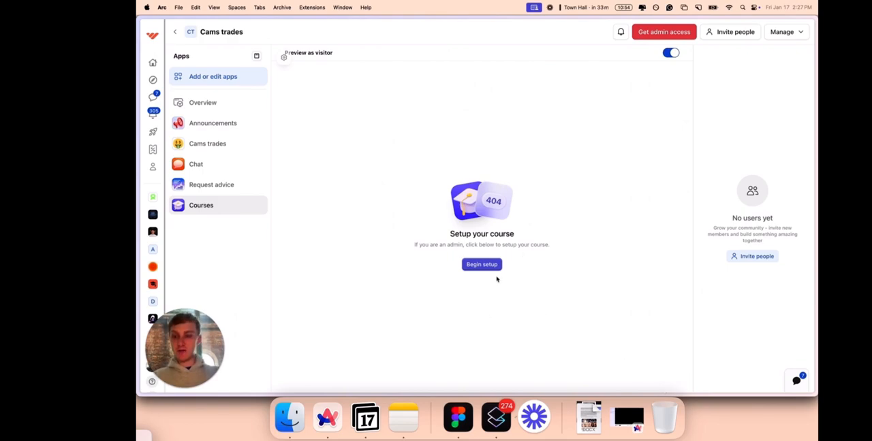
Rename the Courses app to "Technical Analysis Course" and save its app settings.
left_click(258, 206)
left_click(241, 222)
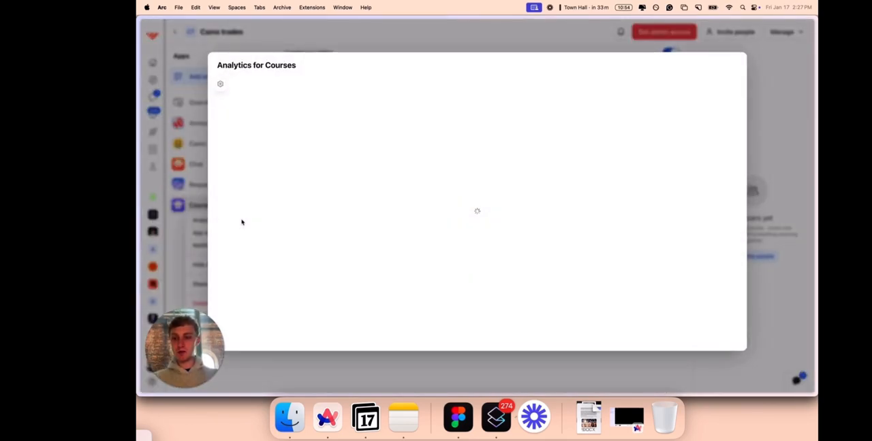
key("Escape")
left_click(228, 232)
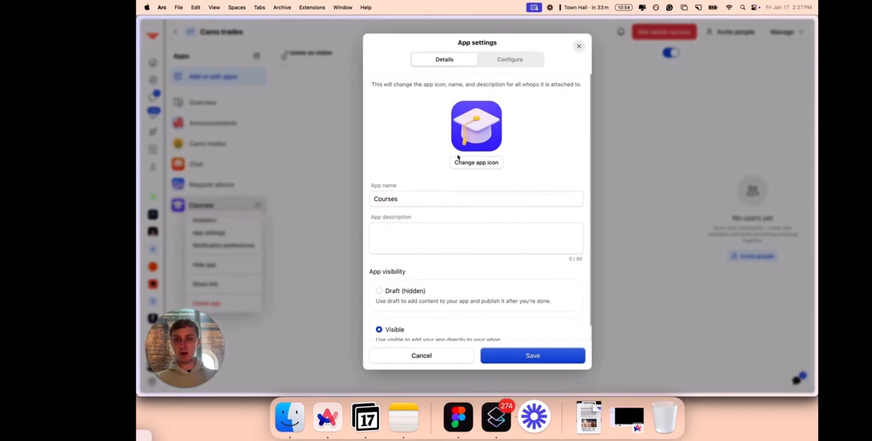
left_click(418, 197)
key("super+a")
type("Technical Analysi")
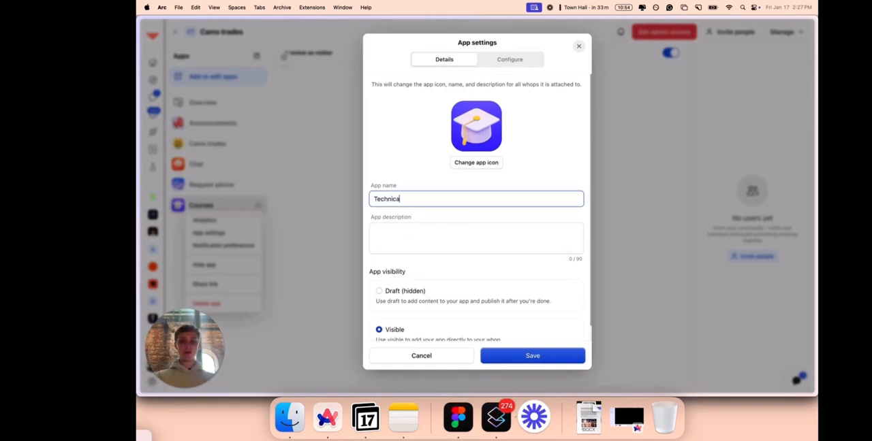
type("s Course")
left_click(533, 354)
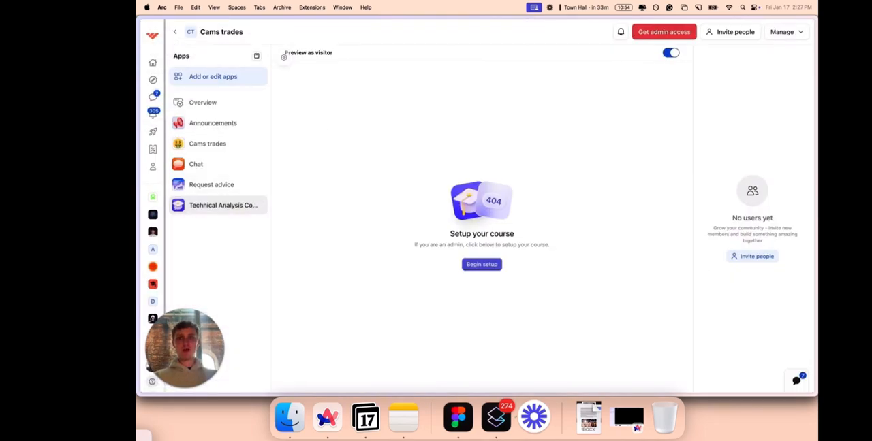
Add the 1-1 Coaching Calls app to the whop with its visibility set to Visible.
left_click(234, 74)
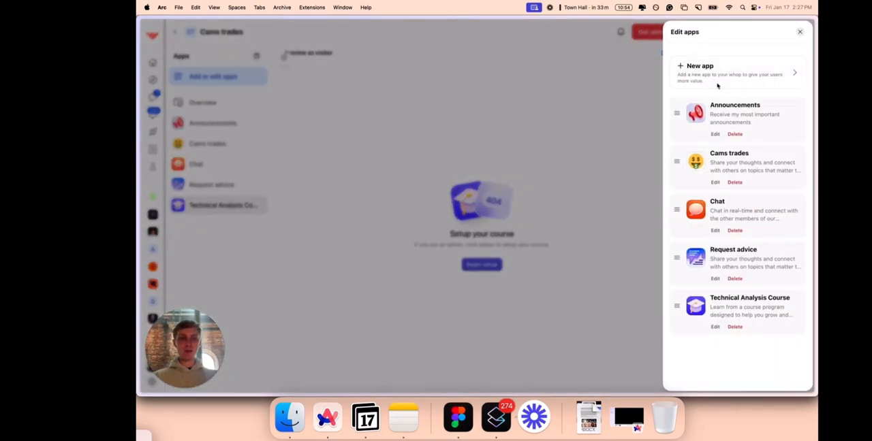
left_click(717, 85)
scroll(484, 255, "down", 5)
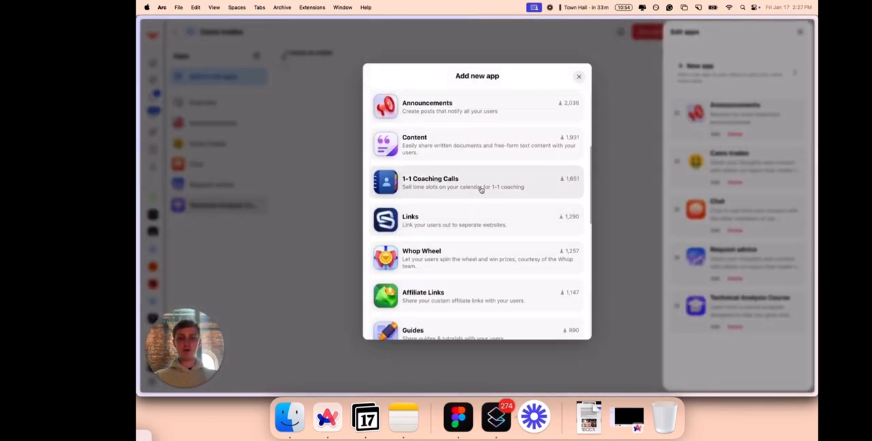
left_click(481, 190)
left_click(452, 258)
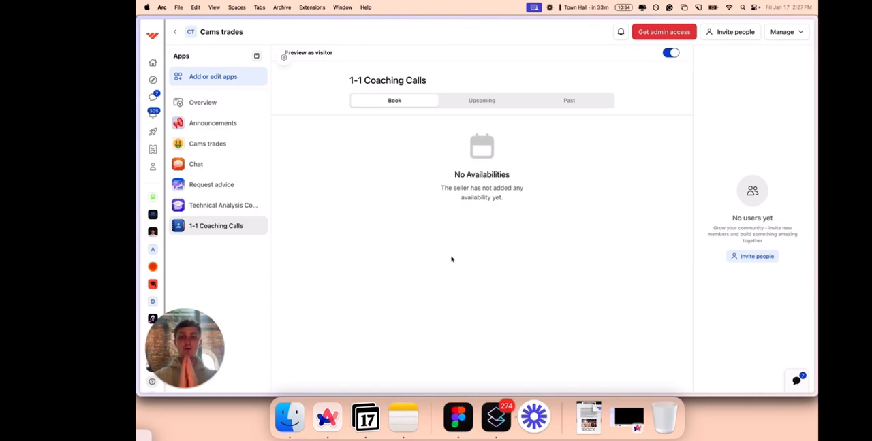
Examine the 1-1 Coaching Calls configuration options for duration, price per booking, meeting link and host, and close the settings without saving.
left_click(256, 226)
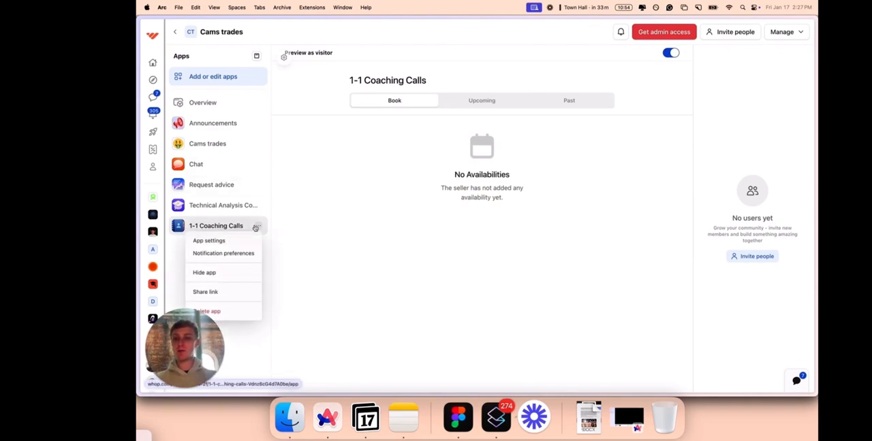
left_click(216, 240)
left_click(522, 62)
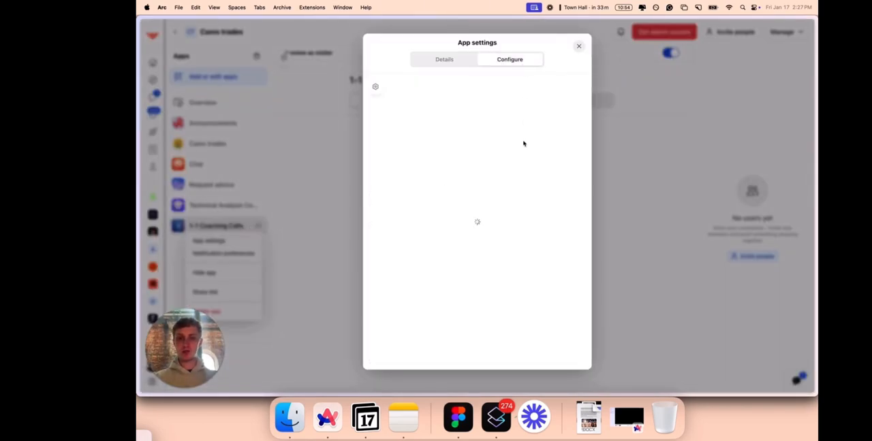
left_click(477, 229)
scroll(456, 233, "down", 3)
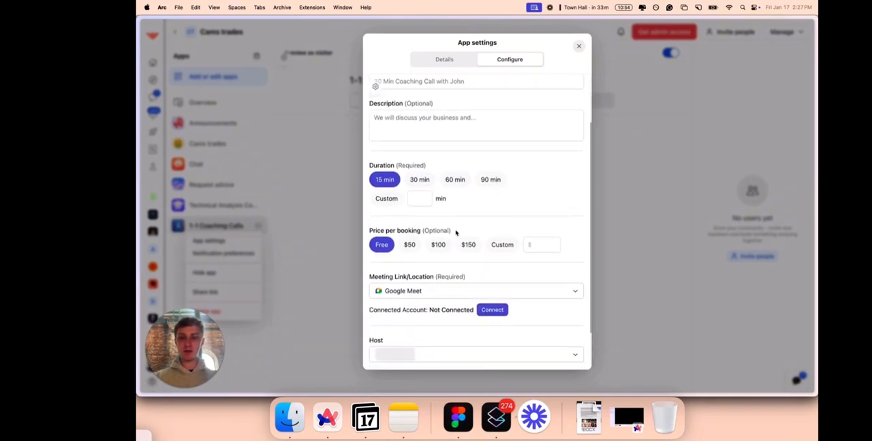
left_click(319, 256)
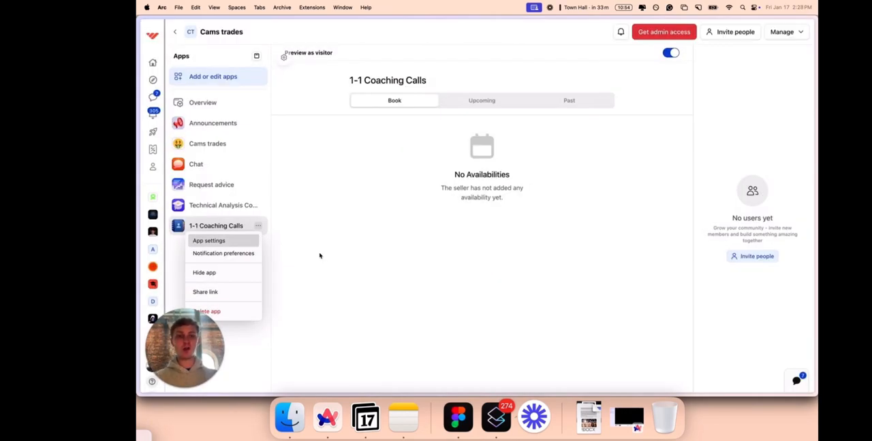
left_click(350, 216)
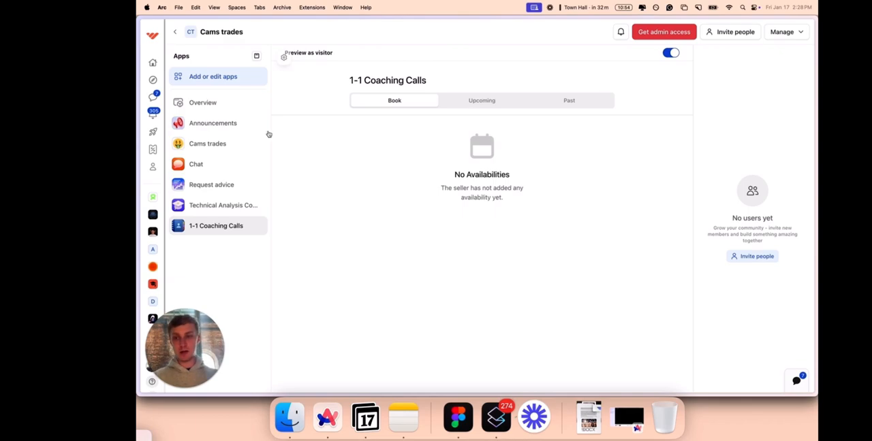
Add the Whop Wheel app to the whop with its visibility set to Visible.
left_click(253, 78)
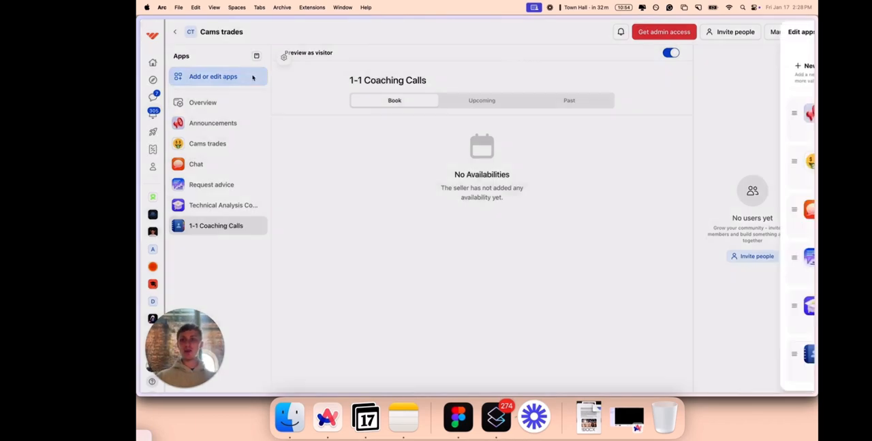
left_click(714, 72)
scroll(415, 204, "down", 5)
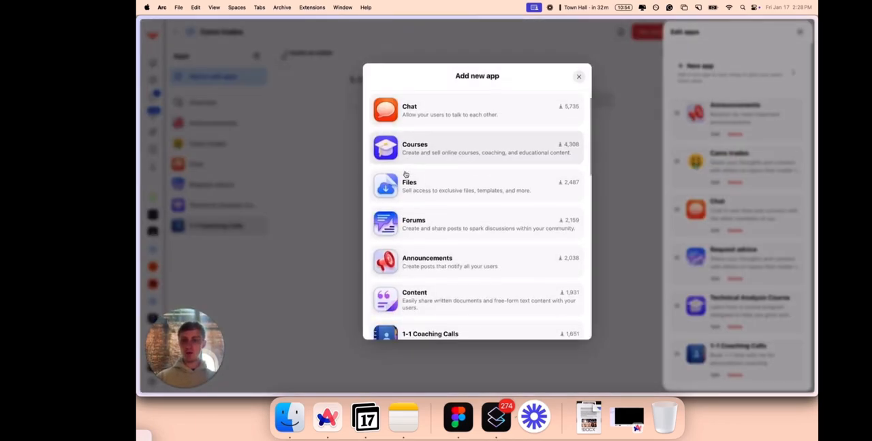
left_click(417, 174)
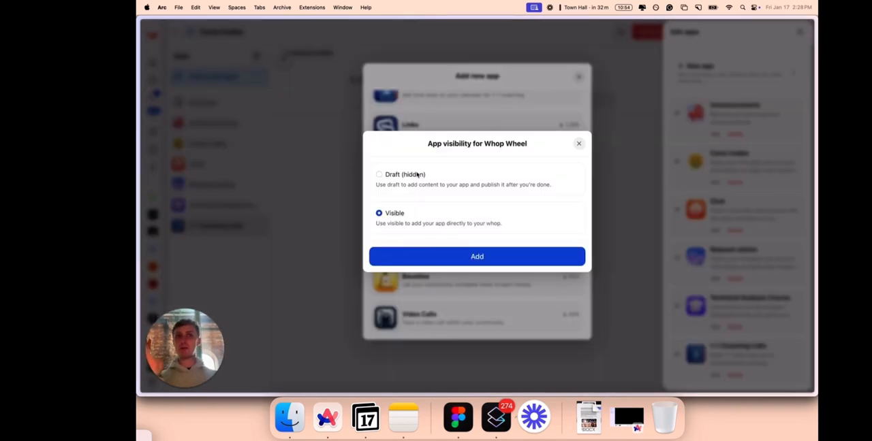
left_click(510, 263)
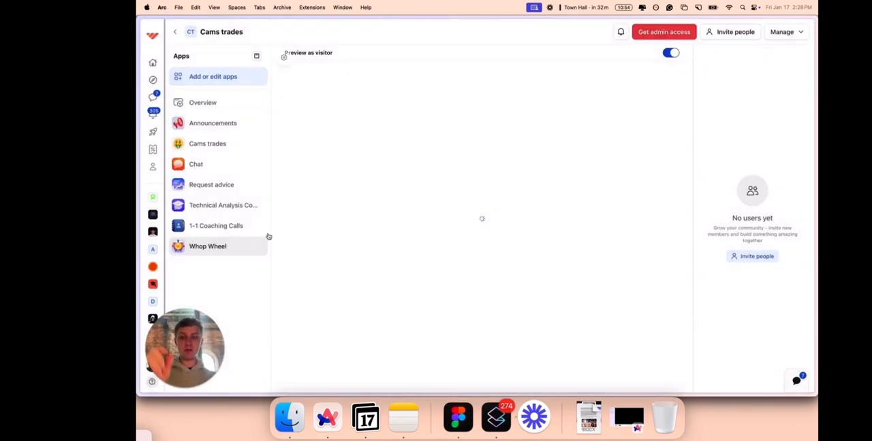
Open the Whop Wheel's configuration, start adding a prize and choose Cams trades as the free-days product.
left_click(258, 249)
left_click(206, 260)
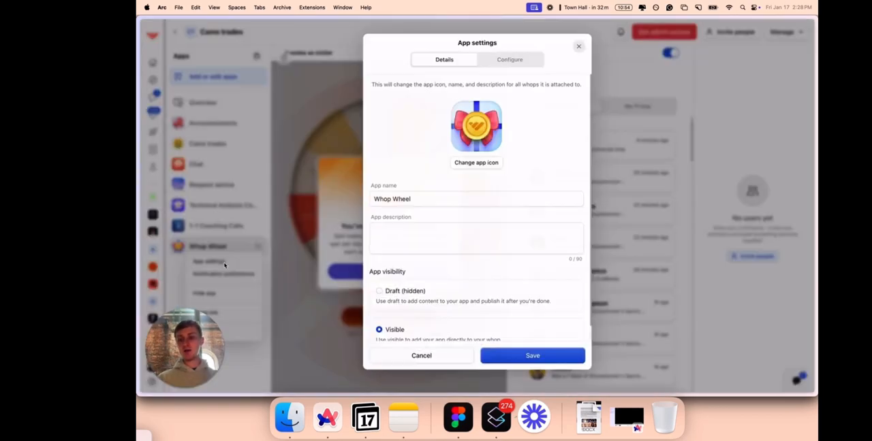
left_click(508, 60)
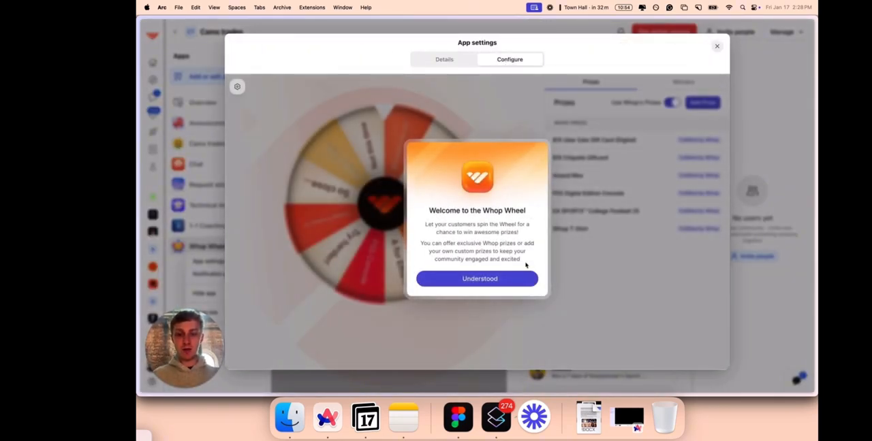
left_click(524, 278)
left_click(690, 102)
left_click(441, 199)
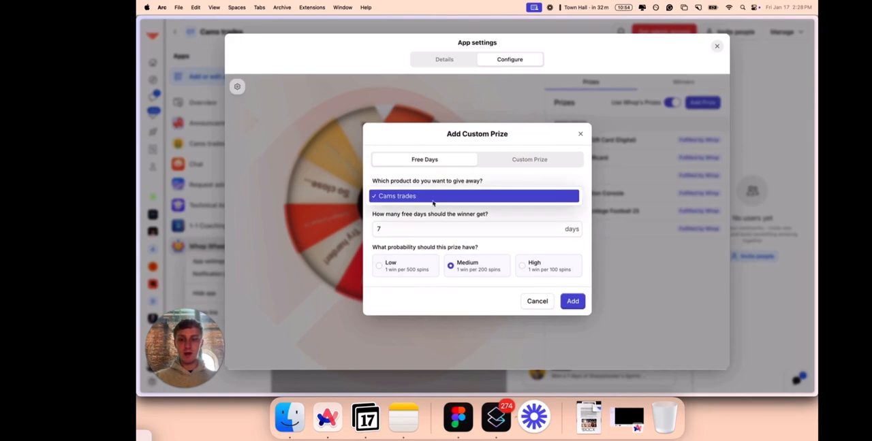
left_click(433, 200)
Switch the new wheel prize to Custom Prize and name it "1 on 1 coaching call for 15 min".
left_click(508, 160)
left_click(430, 179)
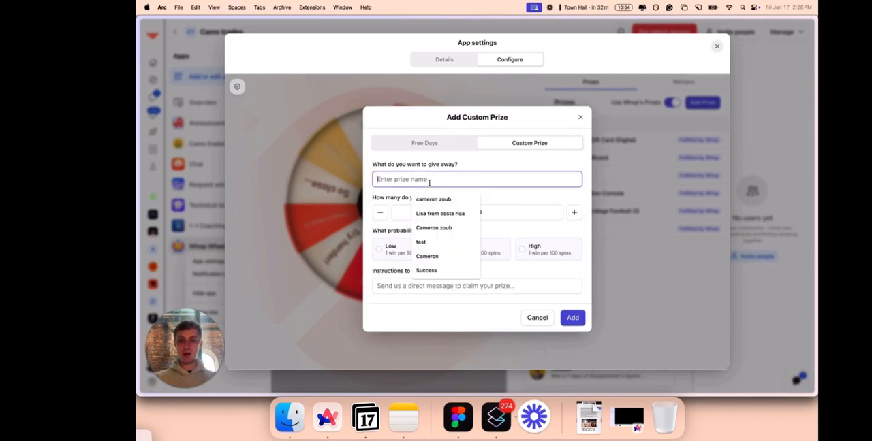
type("1 on 1 c")
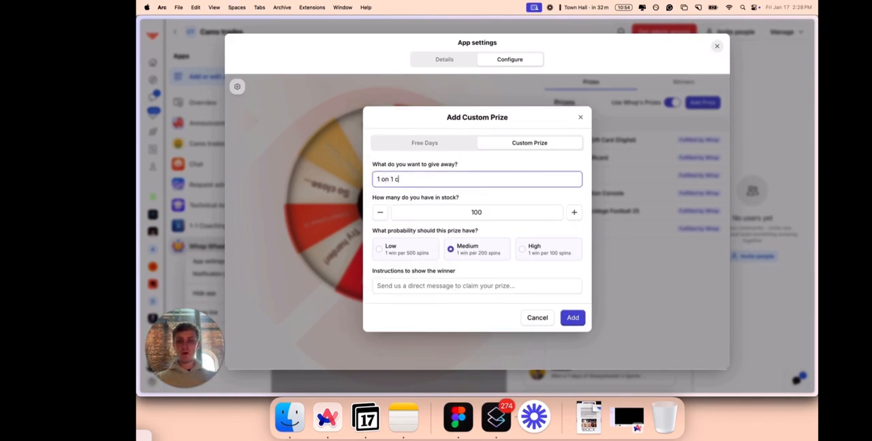
type("oaching call for ")
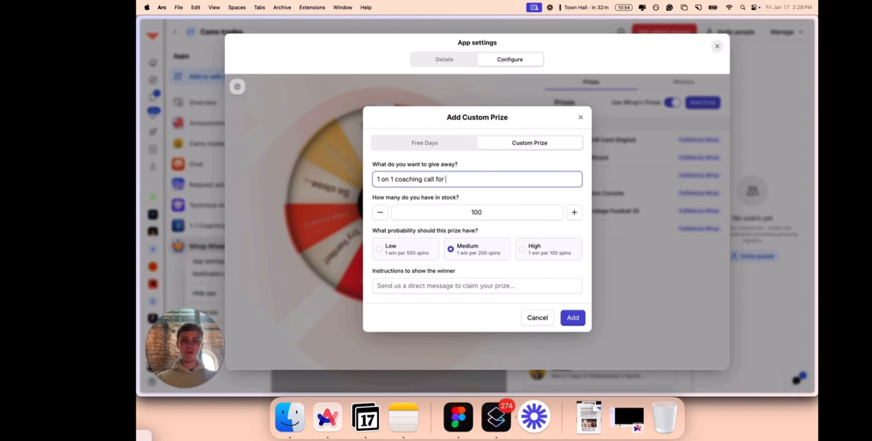
type("15 min")
Set the coaching call prize's stock to 5, probability to Low and winner instructions to "d", and add it to the wheel.
double_click(495, 207)
type("5")
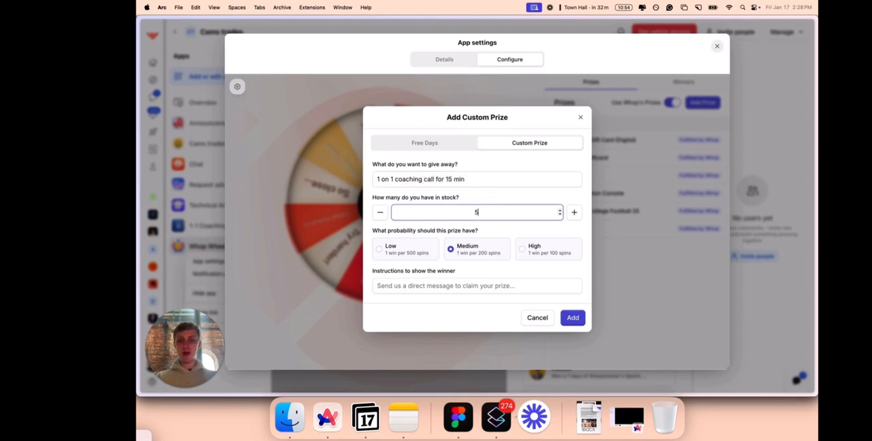
left_click(407, 260)
left_click(562, 314)
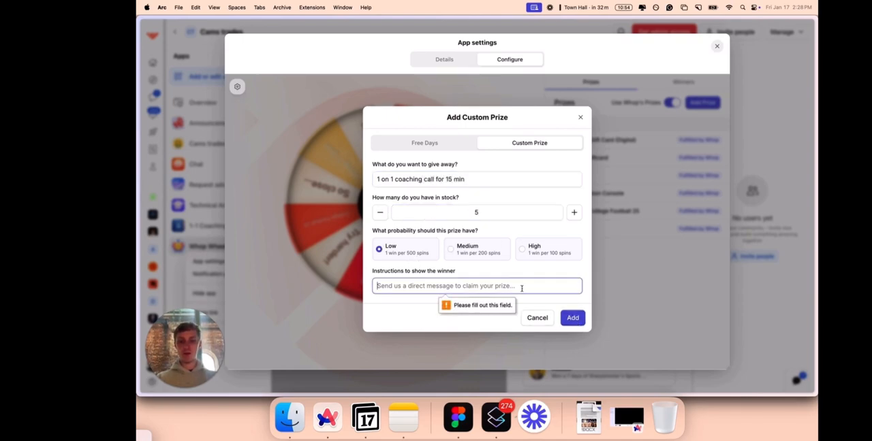
type("d")
left_click(572, 317)
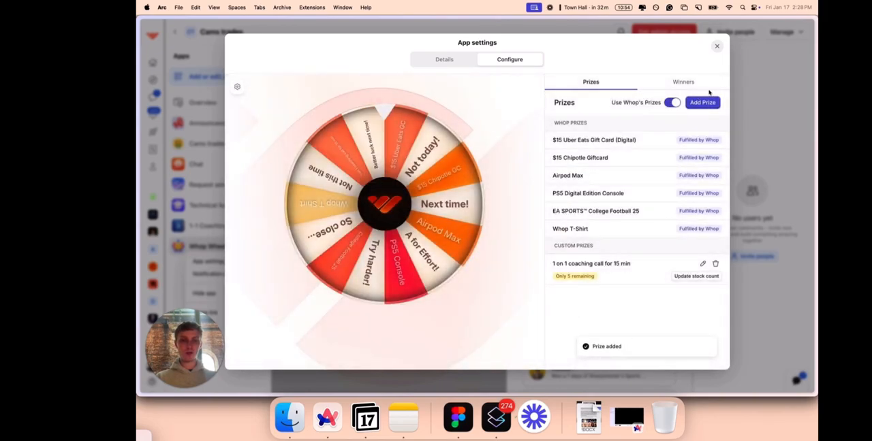
Start another custom prize for the wheel and name it "1 free Snap stock".
left_click(696, 103)
left_click(534, 179)
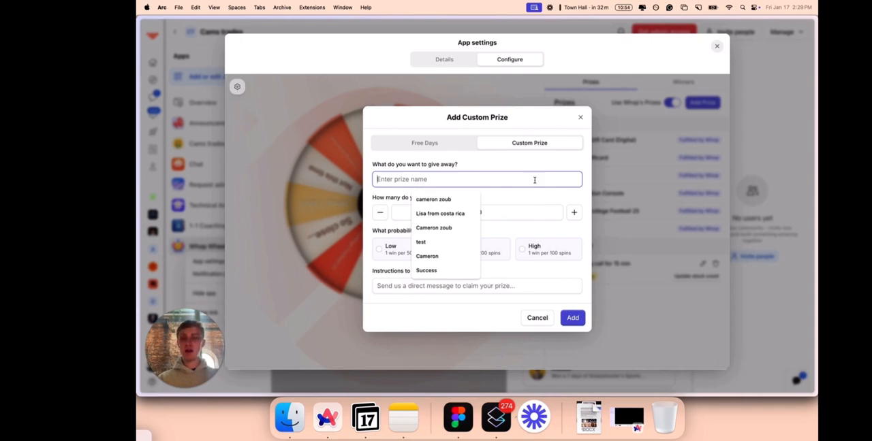
type("1")
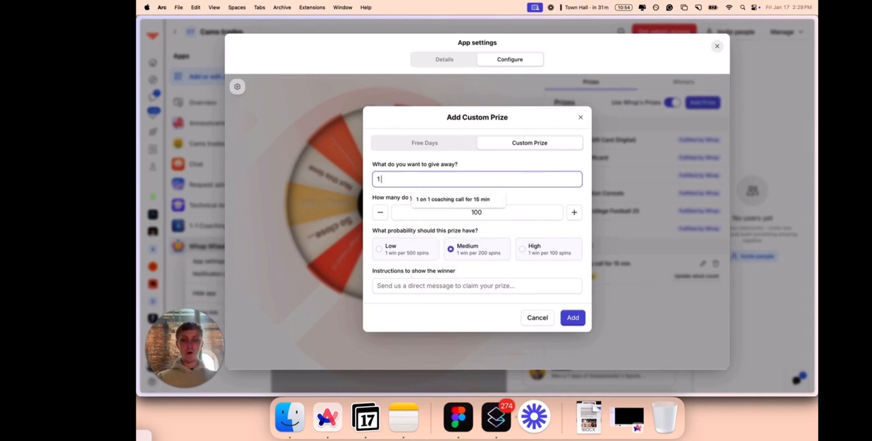
type(" free")
key("BackSpace")
key("BackSpace")
key("BackSpace")
key("BackSpace")
key("BackSpace")
key("BackSpace")
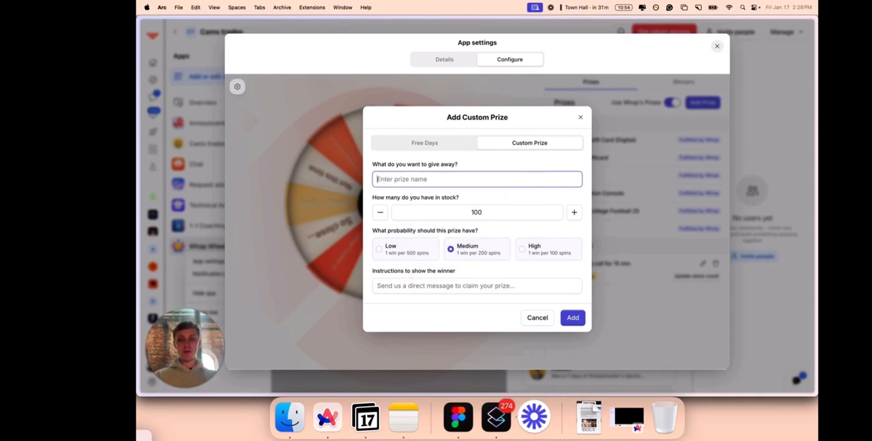
type("1 free Snap")
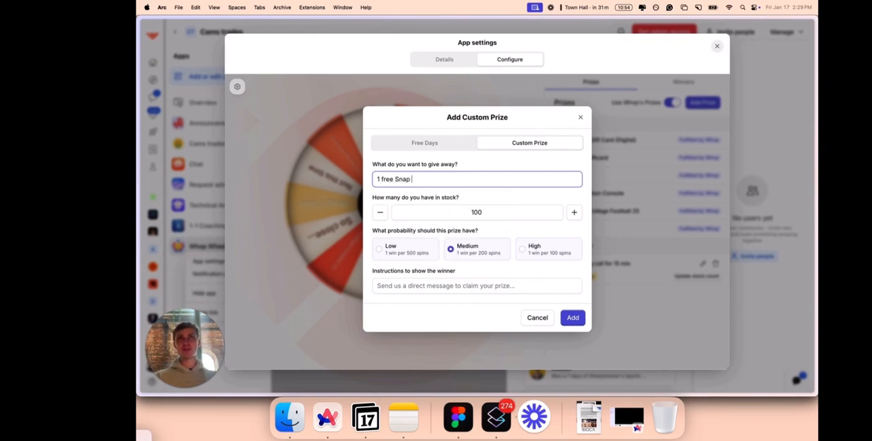
key("super+a")
type("1 free ")
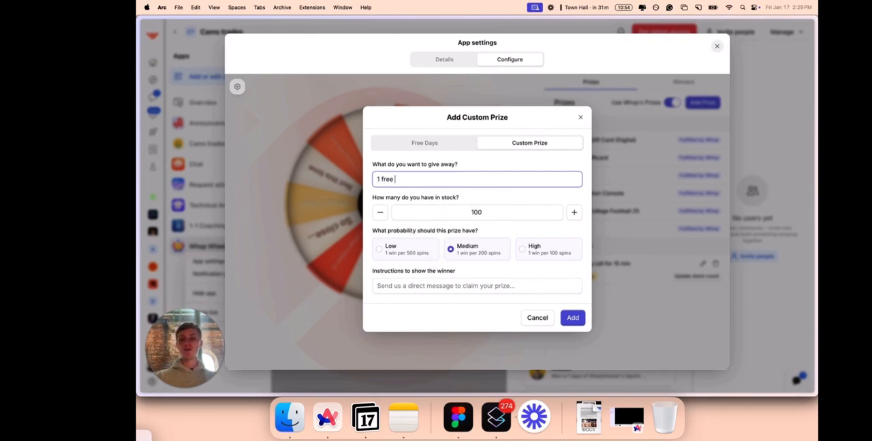
type("Snap stock")
Set the Snap stock prize's stock to 10, probability to Low and winner instructions to "x", and add it to the wheel.
left_click(515, 210)
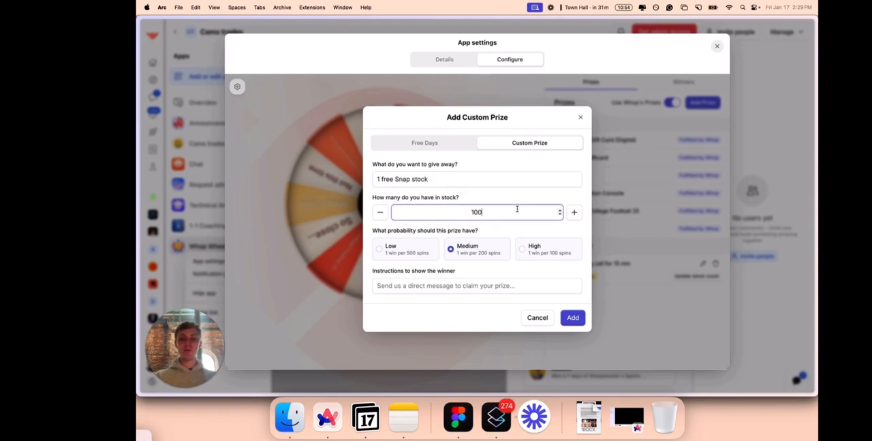
key("BackSpace")
key("BackSpace")
key("BackSpace")
type("10")
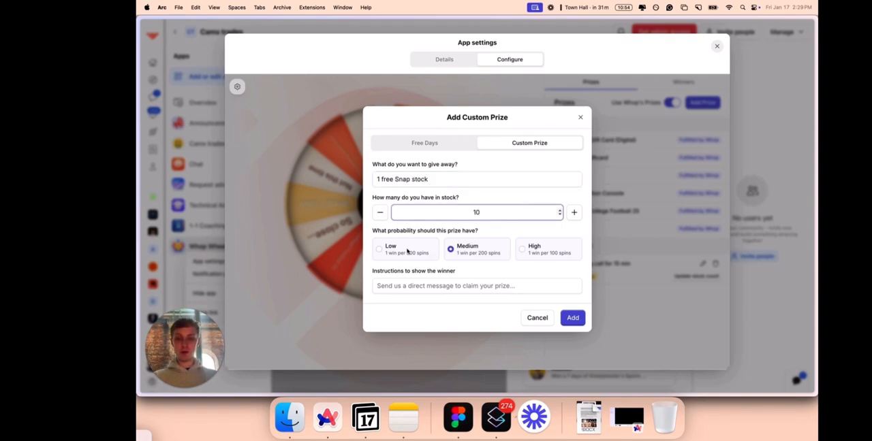
left_click(407, 250)
left_click(415, 284)
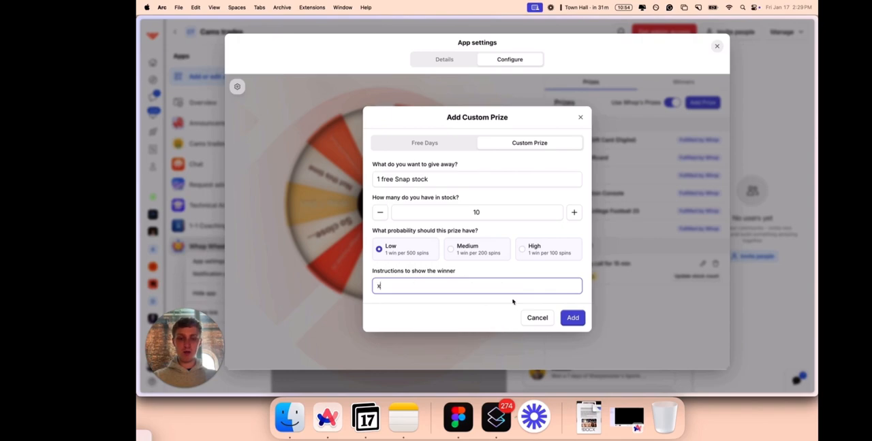
left_click(569, 320)
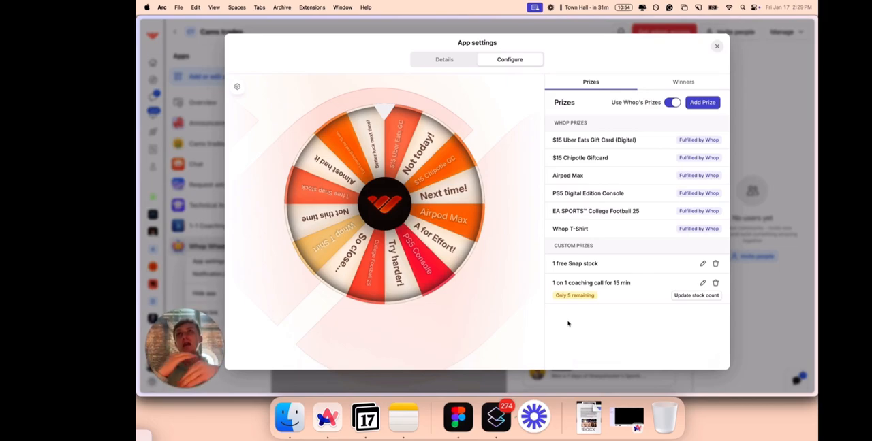
Turn off Whop's own prizes for the wheel, save the app settings and dismiss the daily spins notice.
left_click(672, 103)
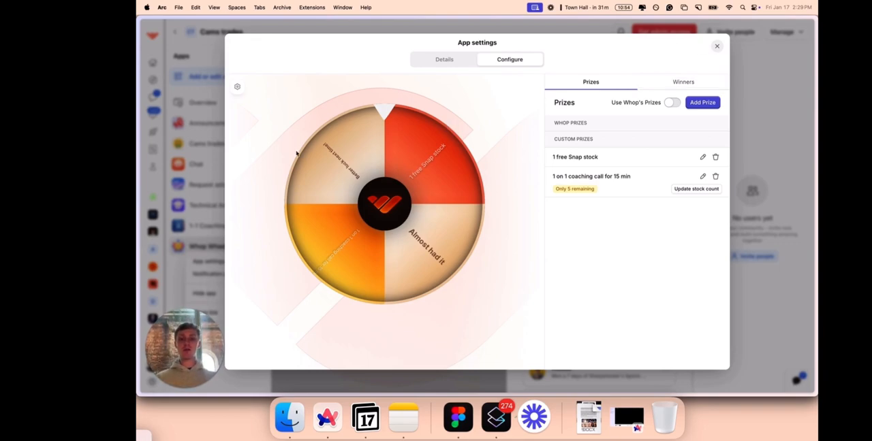
left_click(462, 60)
left_click(536, 355)
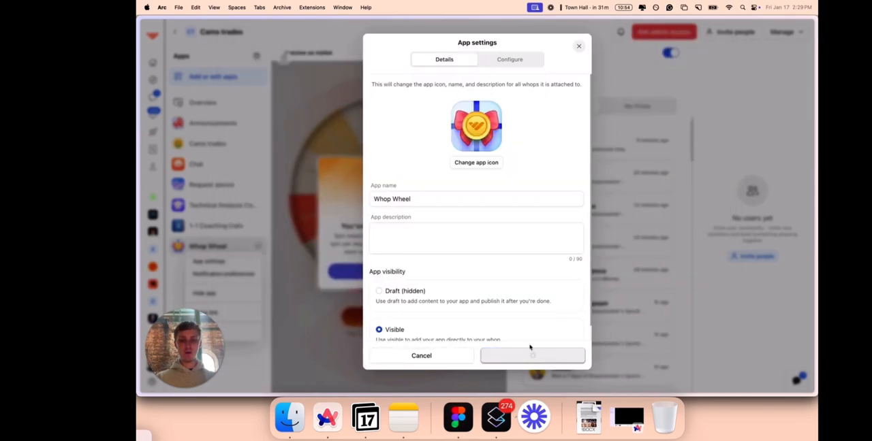
left_click(439, 272)
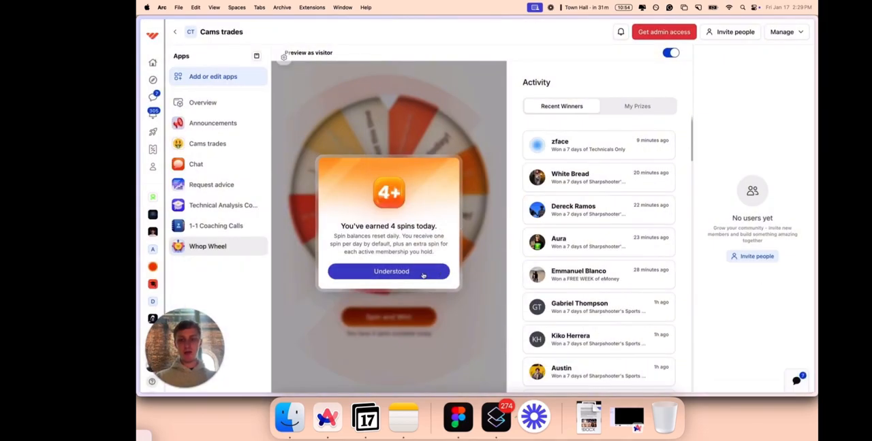
Find the Bounties app and add it to the whop with its visibility set to Visible.
left_click(218, 77)
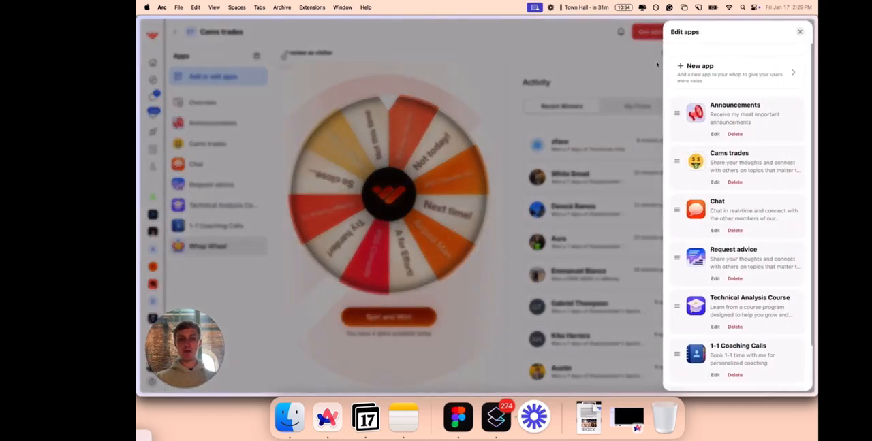
left_click(708, 66)
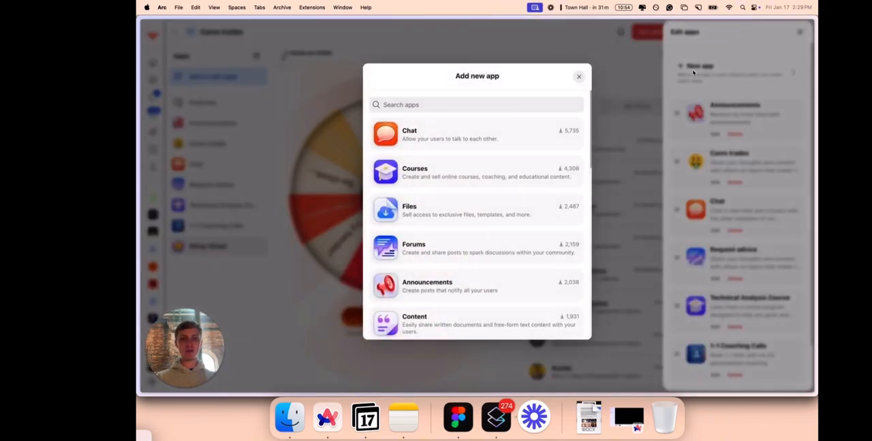
left_click(522, 109)
type("bount")
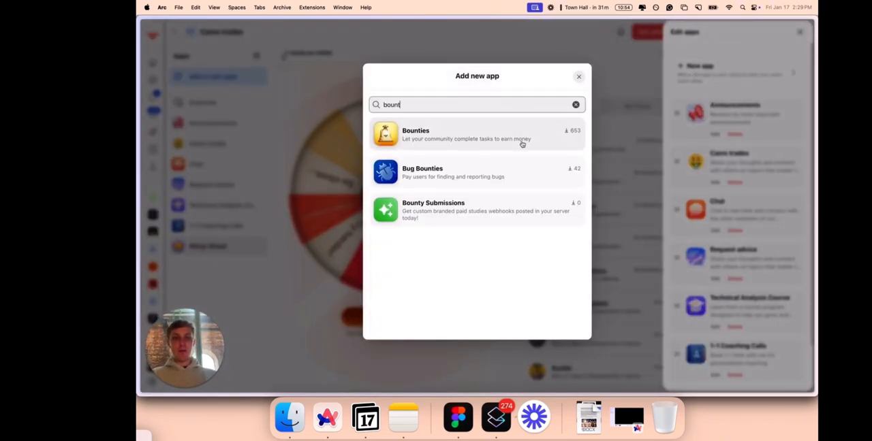
left_click(477, 147)
left_click(479, 258)
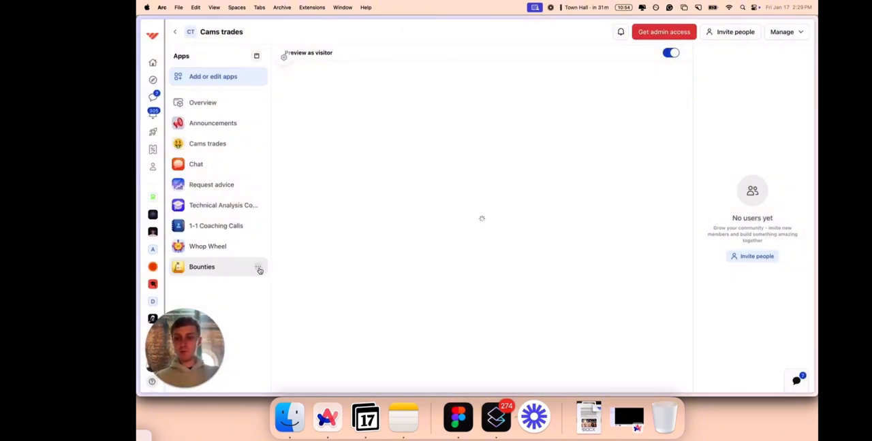
Open the Bounties app's configuration and start creating a bounty.
left_click(259, 270)
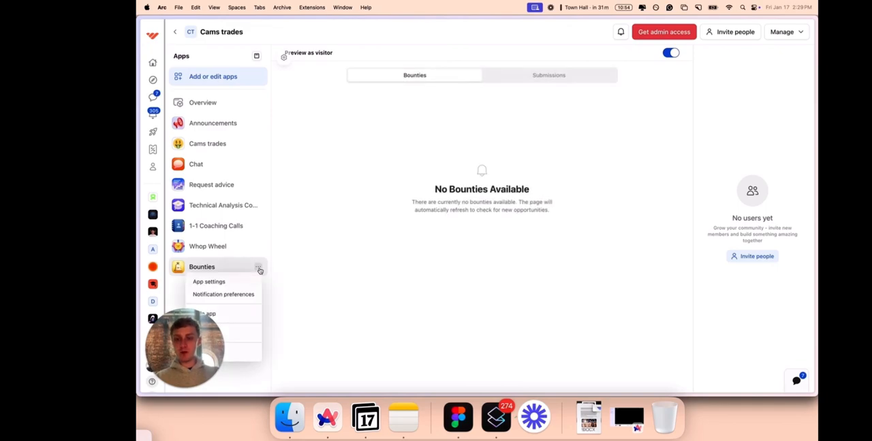
left_click(218, 282)
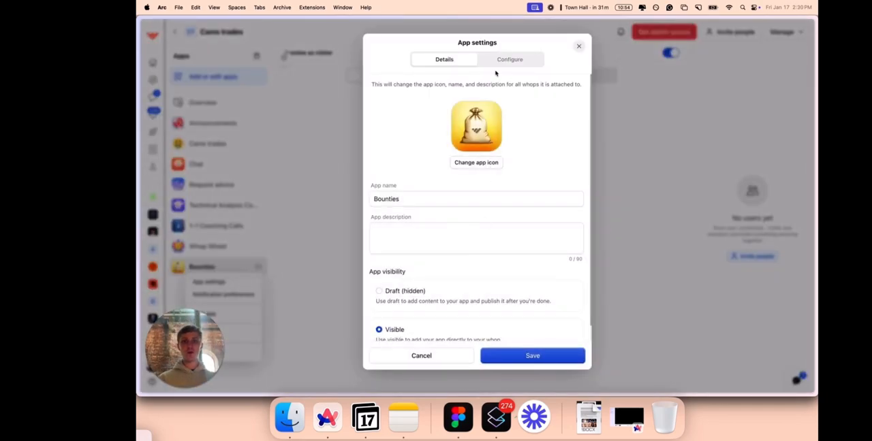
left_click(497, 64)
left_click(470, 157)
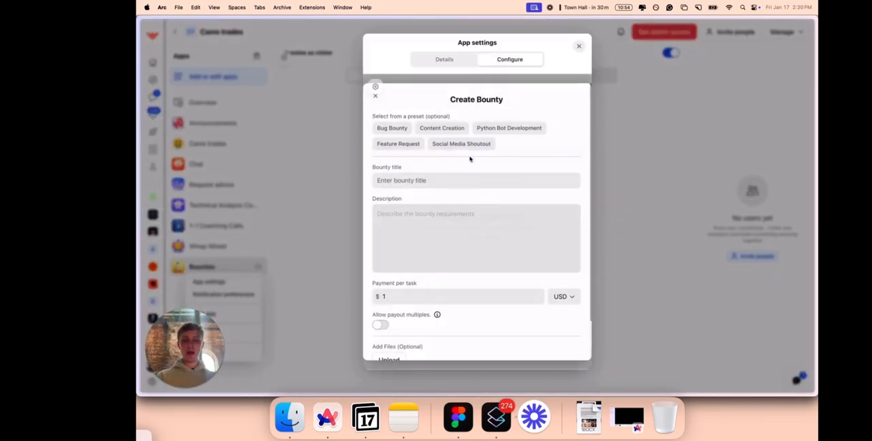
Title the bounty "Post a winning trade from the group and win $5".
left_click(417, 186)
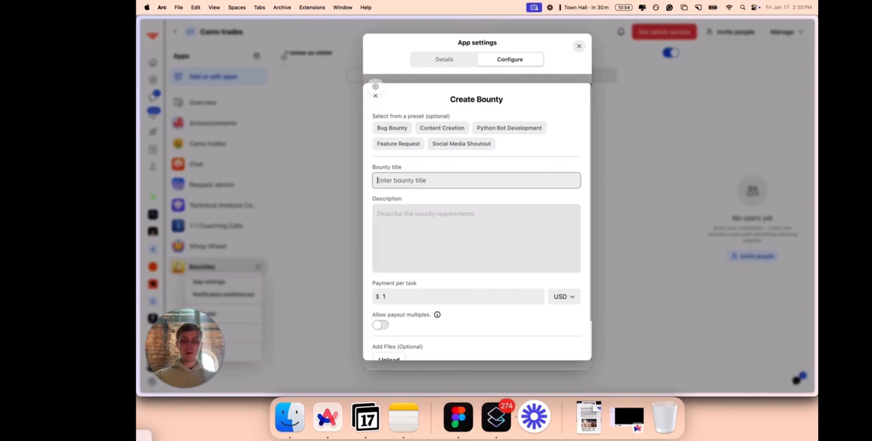
type("Post a winning trade from")
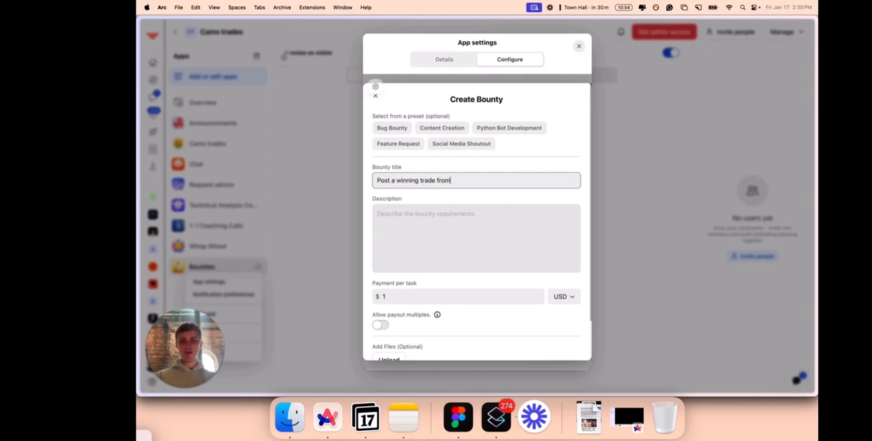
type(" the groups")
key("BackSpace")
key("BackSpace")
key("BackSpace")
key("BackSpace")
type("oup and win $5")
Describe the bounty as "Tag us on X or IG" plus the handle, "with a winning trade from the group (screenshot of trade required) and win $5!".
left_click(417, 214)
type("Tag ")
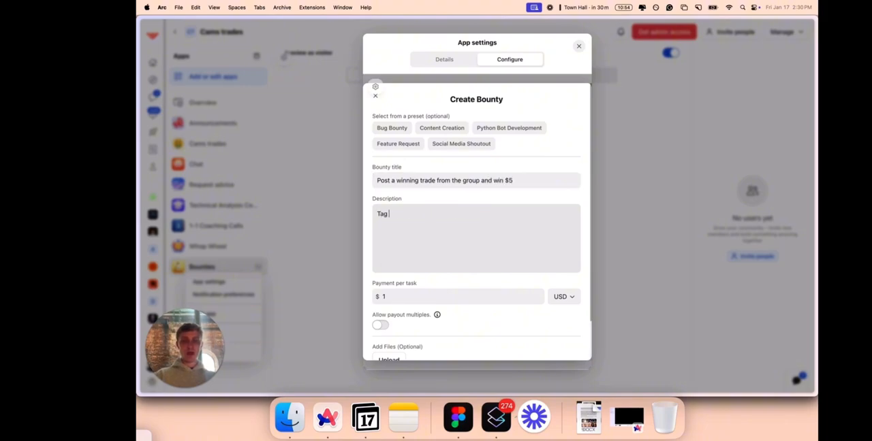
type("us on X or IG @")
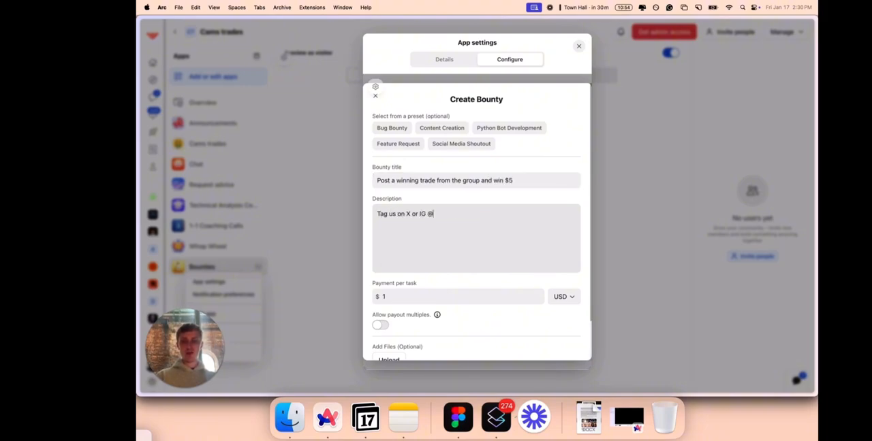
type("czoob3")
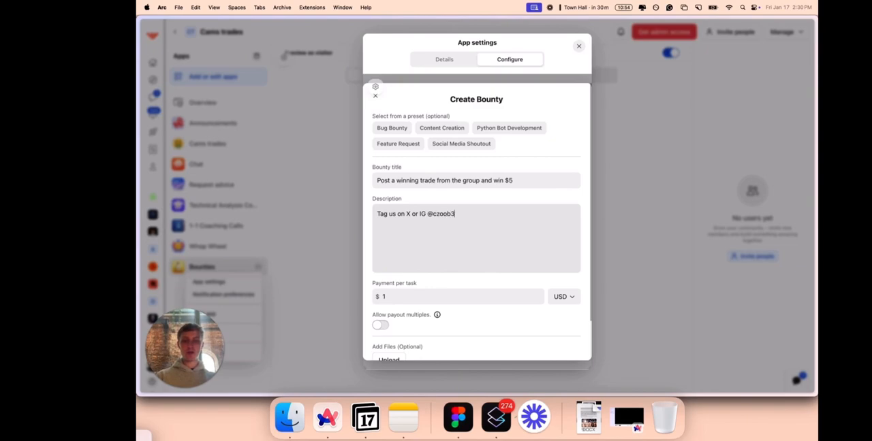
type(" and")
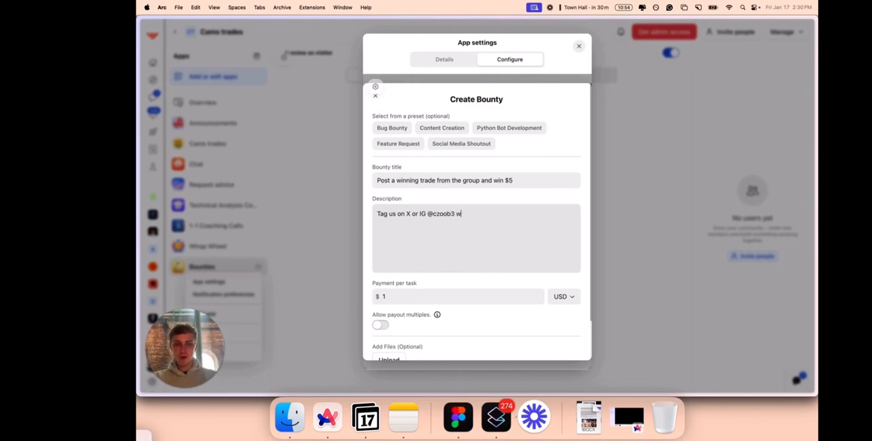
type("ith a winning trade ")
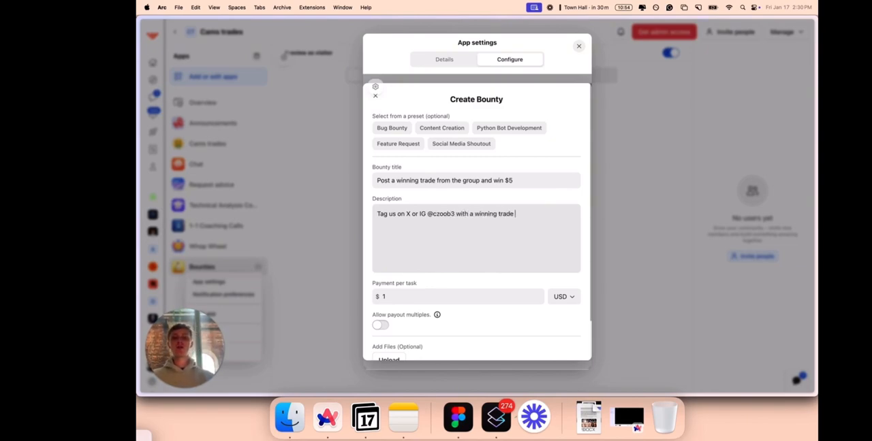
type("from the group (screens")
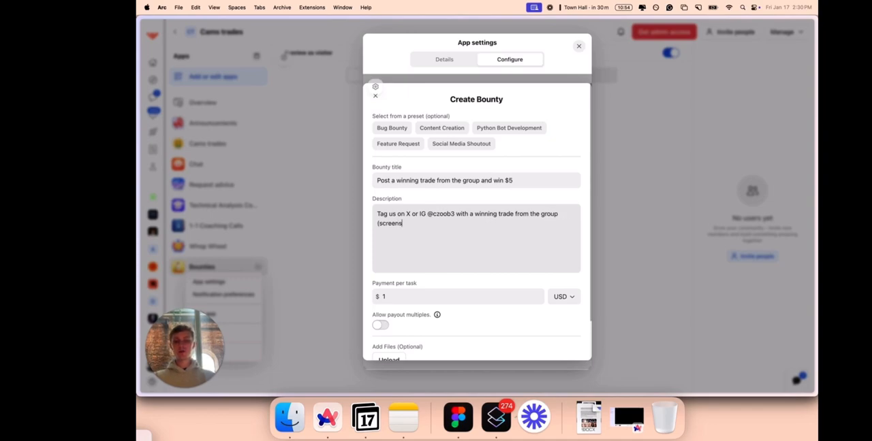
type("hot of trade required) and win $5")
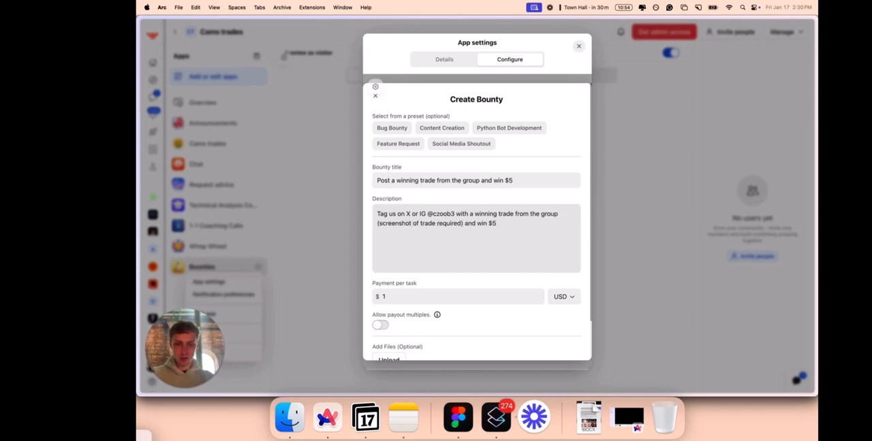
Set the bounty's payment per task to $5 and create it.
left_click(406, 300)
key("BackSpace")
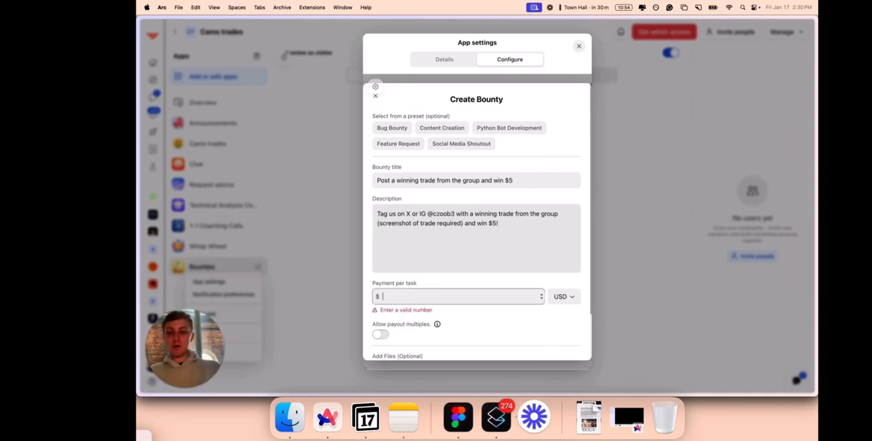
type("5")
scroll(451, 335, "down", 2)
left_click(463, 344)
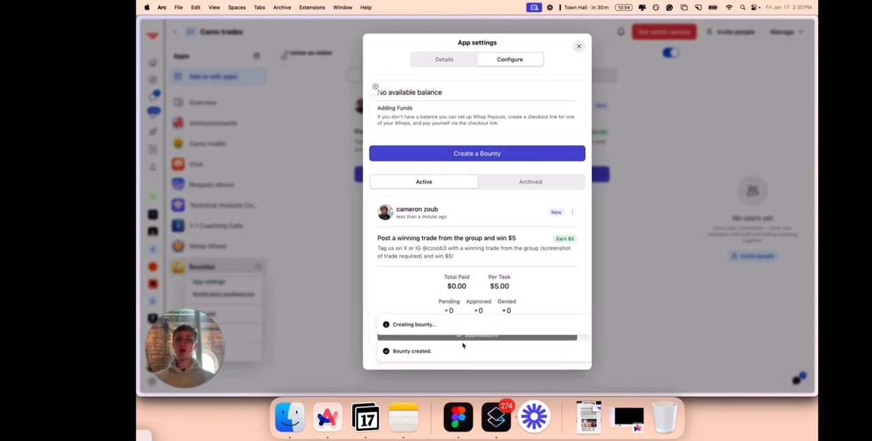
Start a second bounty and replace its title with "Sign up for Coinbase and win $25".
left_click(516, 155)
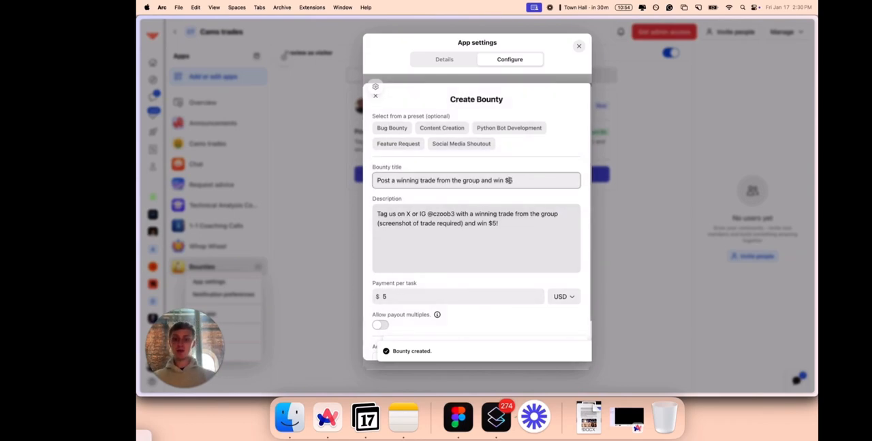
triple_click(509, 181)
key("BackSpace")
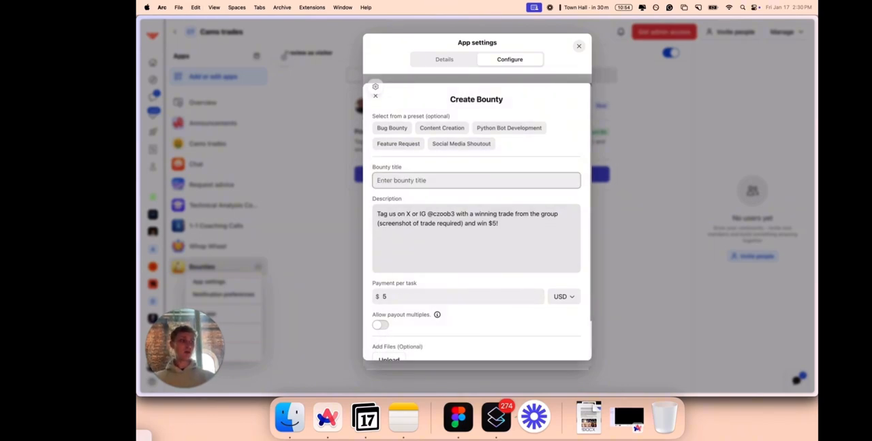
type("Sign up for RobinH")
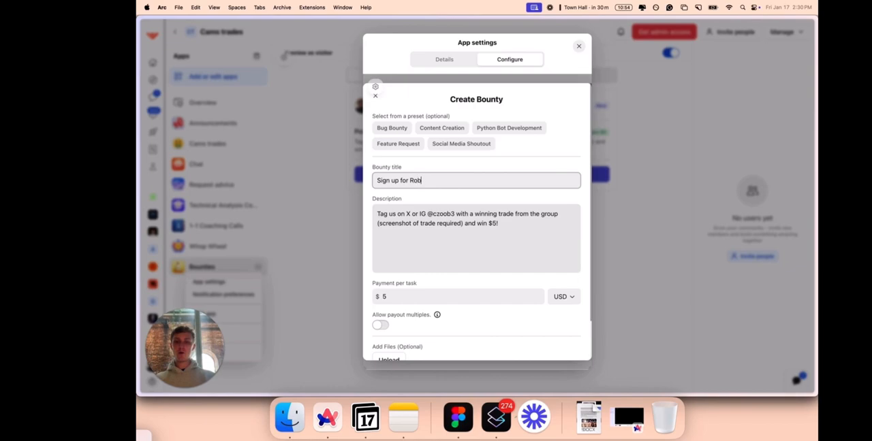
key("BackSpace")
key("BackSpace")
key("BackSpace")
key("BackSpace")
key("BackSpace")
key("BackSpace")
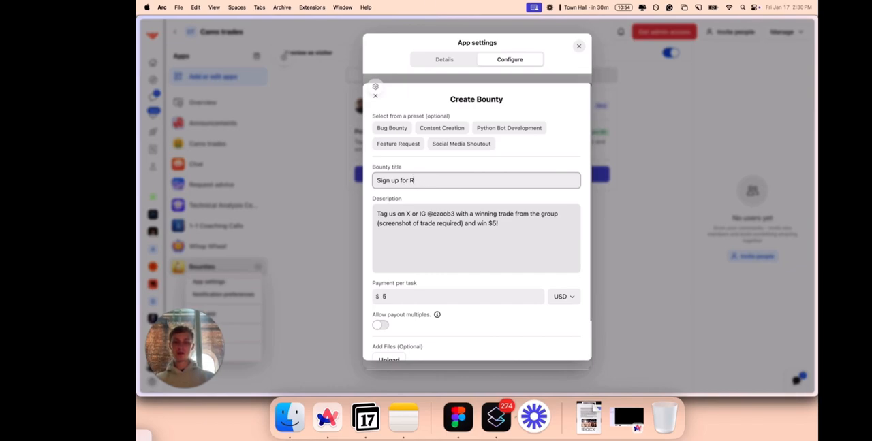
type("Coinbase and win ")
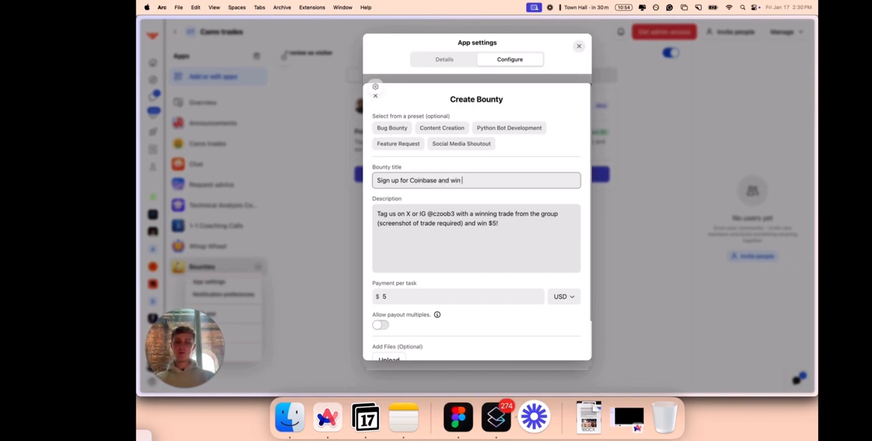
type("$25 after you deposit")
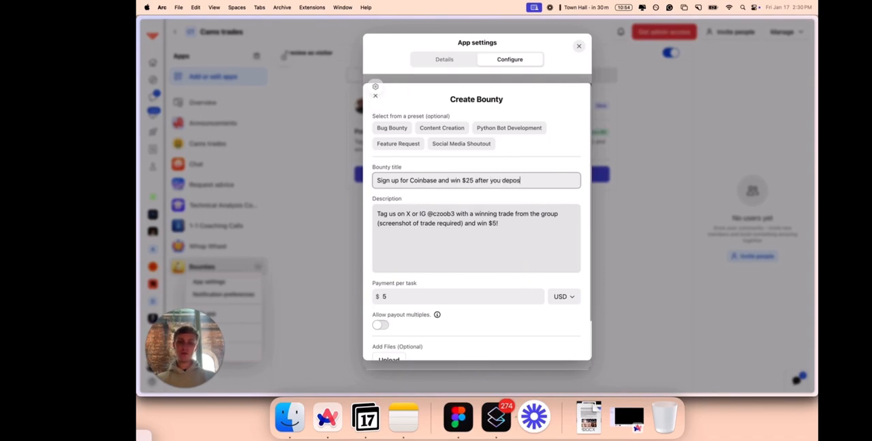
Replace the bounty's description with "Sign up to Coinbase with my referral link and win $25 once you submit a screenshot of your first $10 deposit.".
left_click(494, 213)
key("super+a")
type("Si")
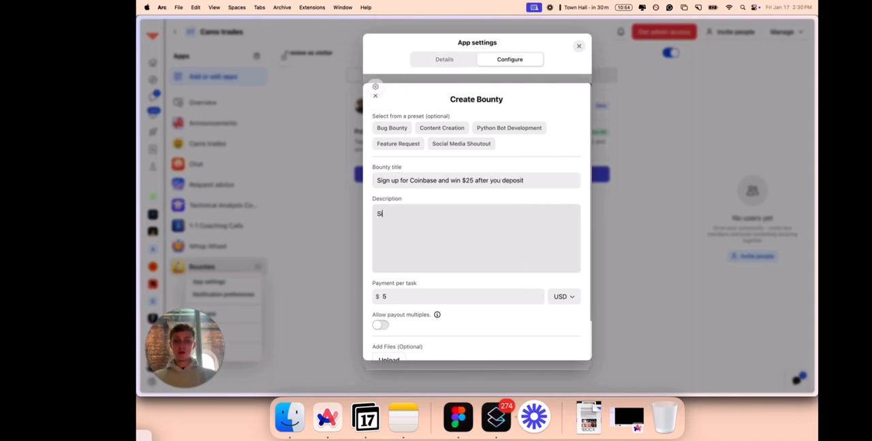
type("gn up to Coinbase with ")
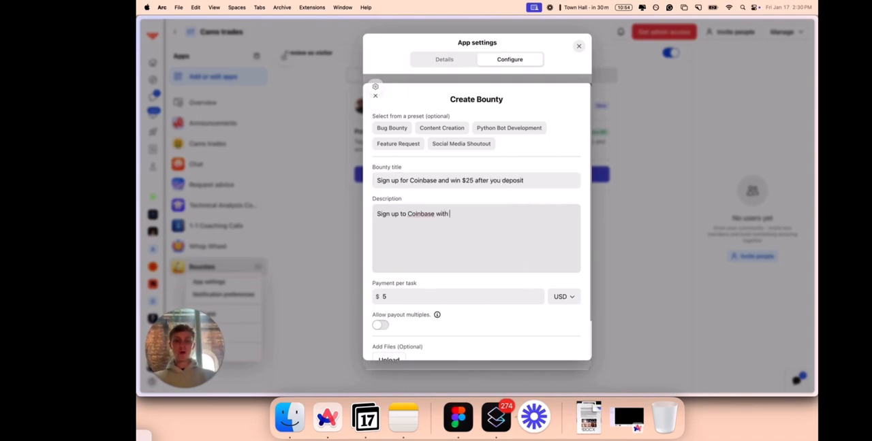
type("my referral li")
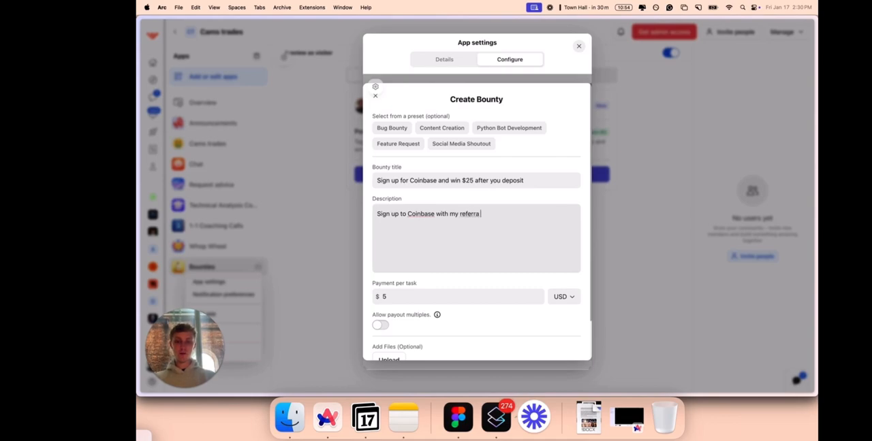
type("nk and win $25")
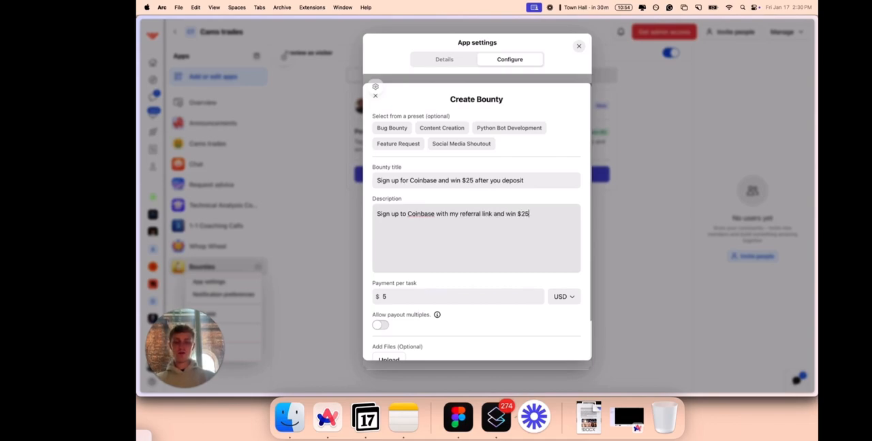
type(" once you subm")
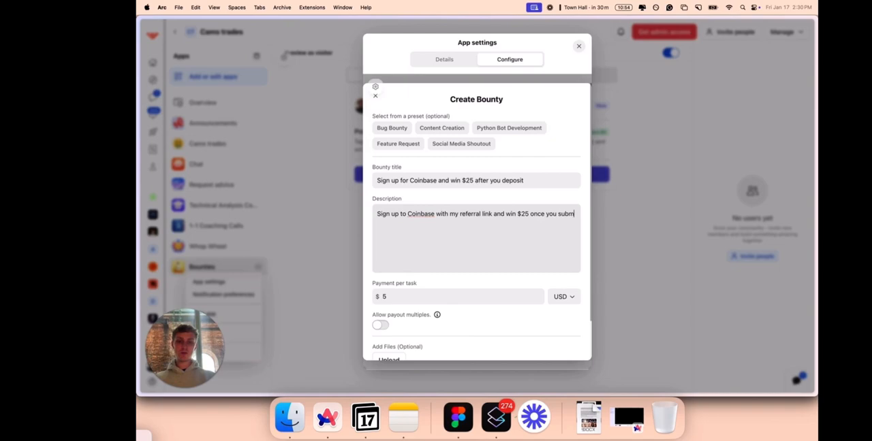
type("it a screenshot of you")
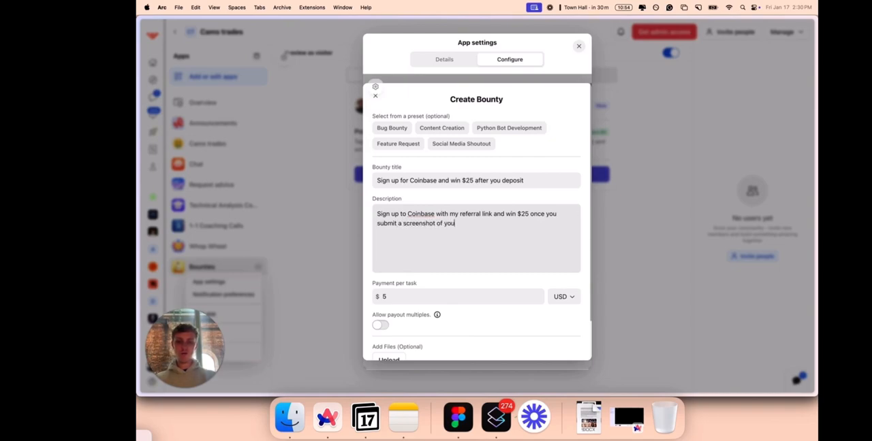
type("r first $10 deposit.")
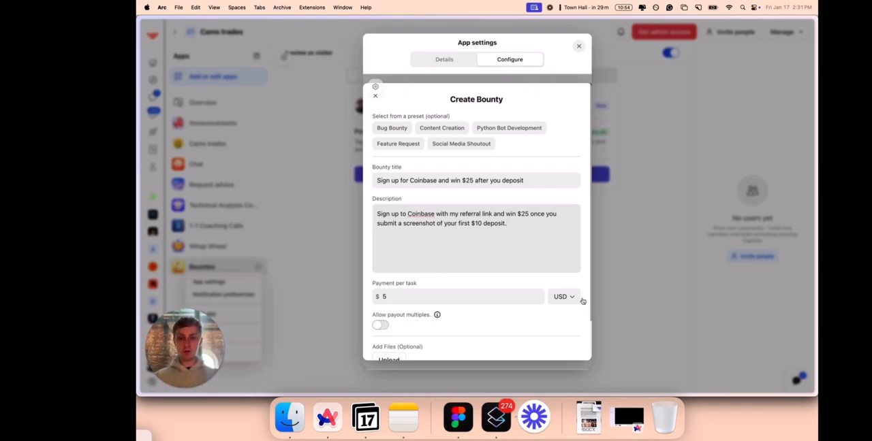
Set the Coinbase bounty's payment per task to $25, create it and close the app settings.
left_click(476, 297)
key("BackSpace")
type("25")
scroll(504, 332, "down", 5)
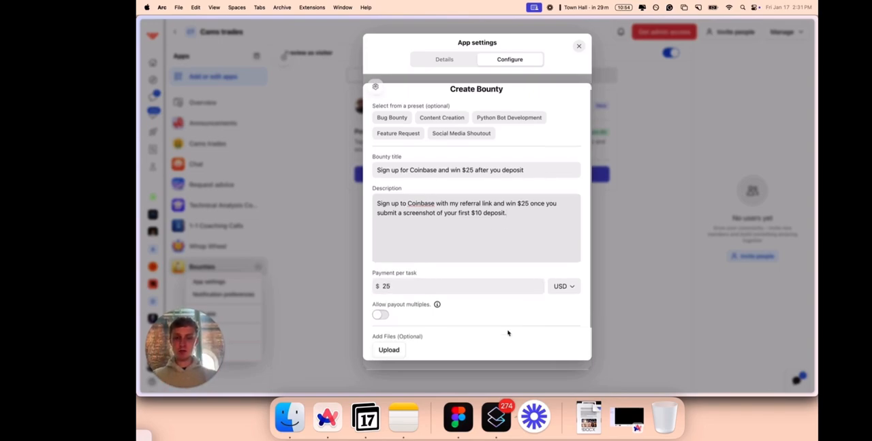
left_click(500, 346)
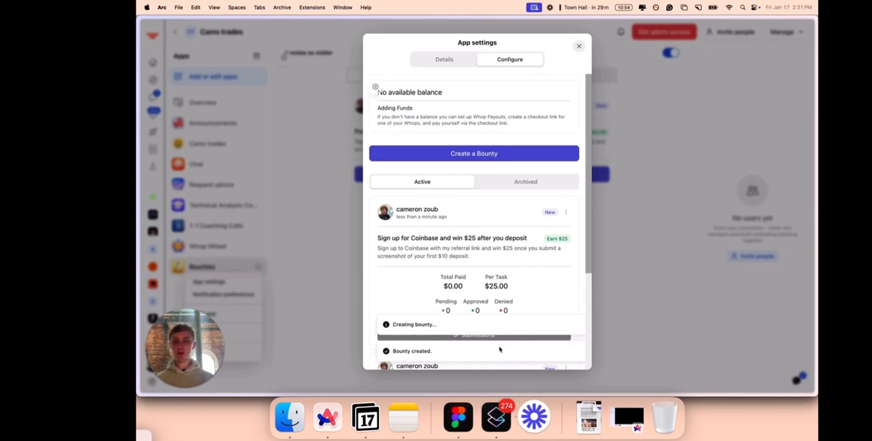
left_click(327, 296)
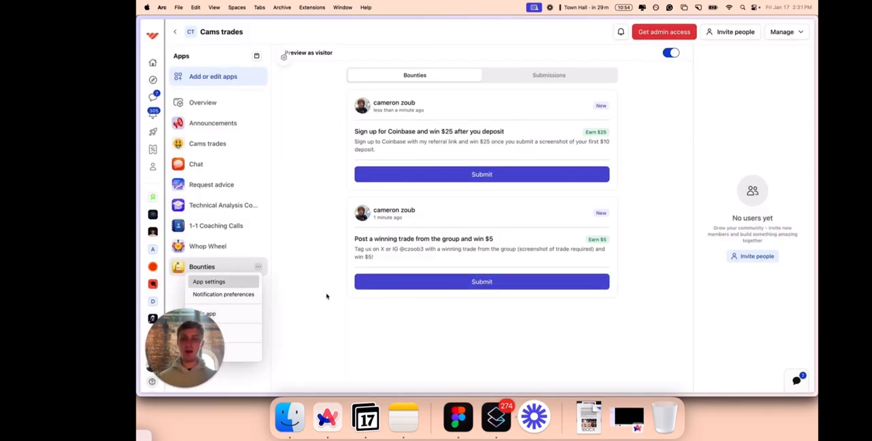
Add the Suggestions app to the whop with its visibility set to Visible.
left_click(238, 81)
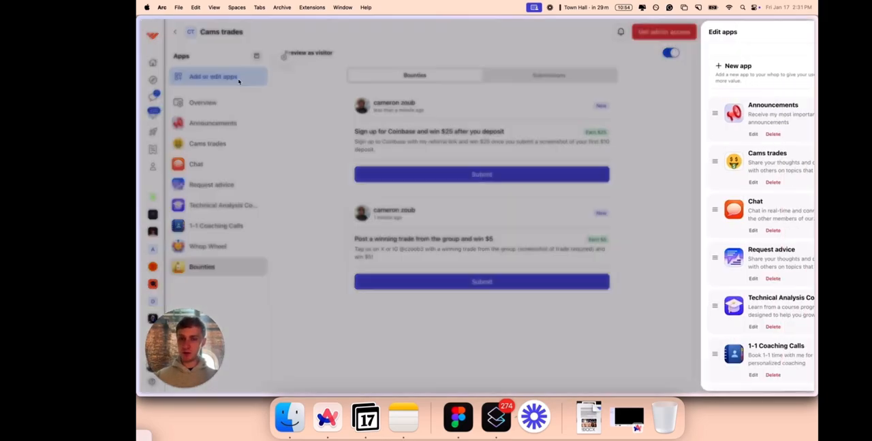
left_click(726, 65)
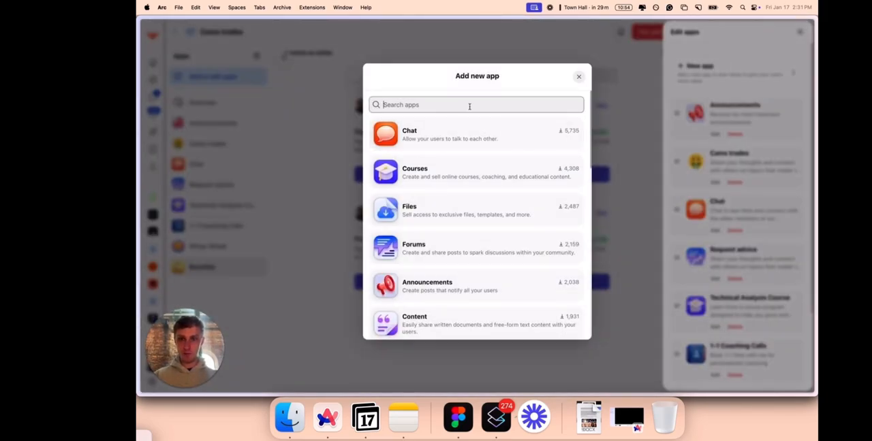
type("sugg")
left_click(476, 140)
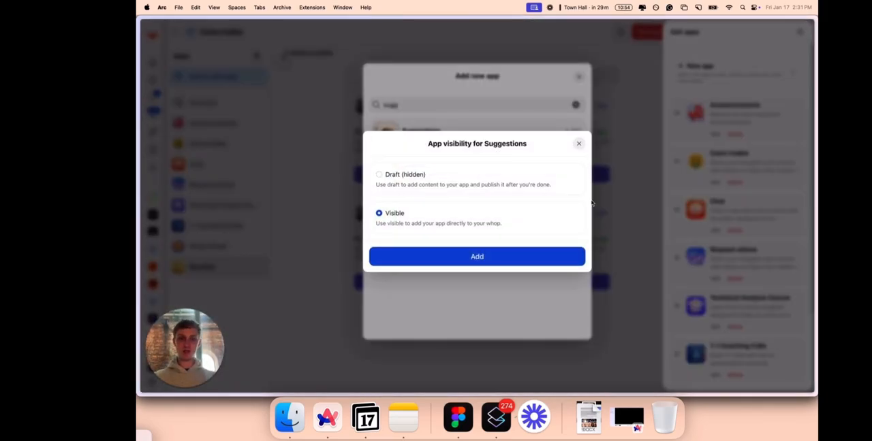
left_click(561, 261)
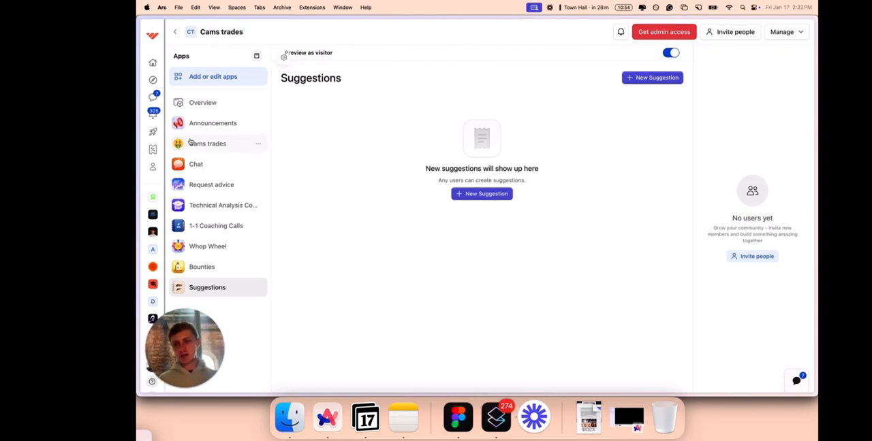
Open the whop's Chat app to view its messages.
left_click(188, 162)
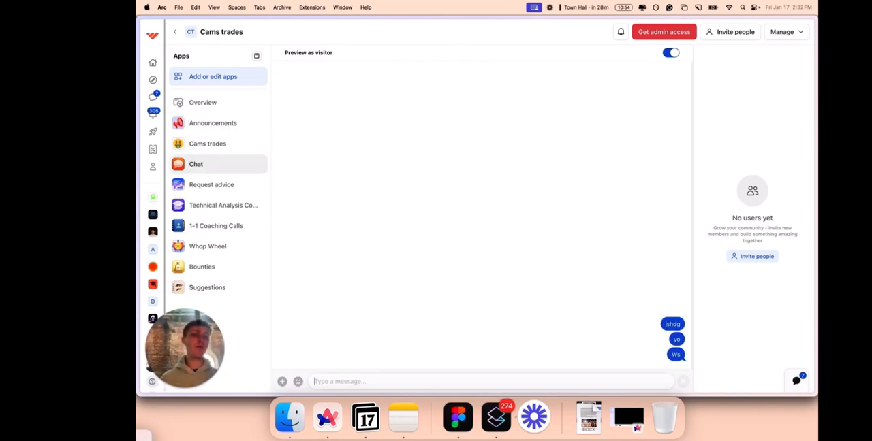